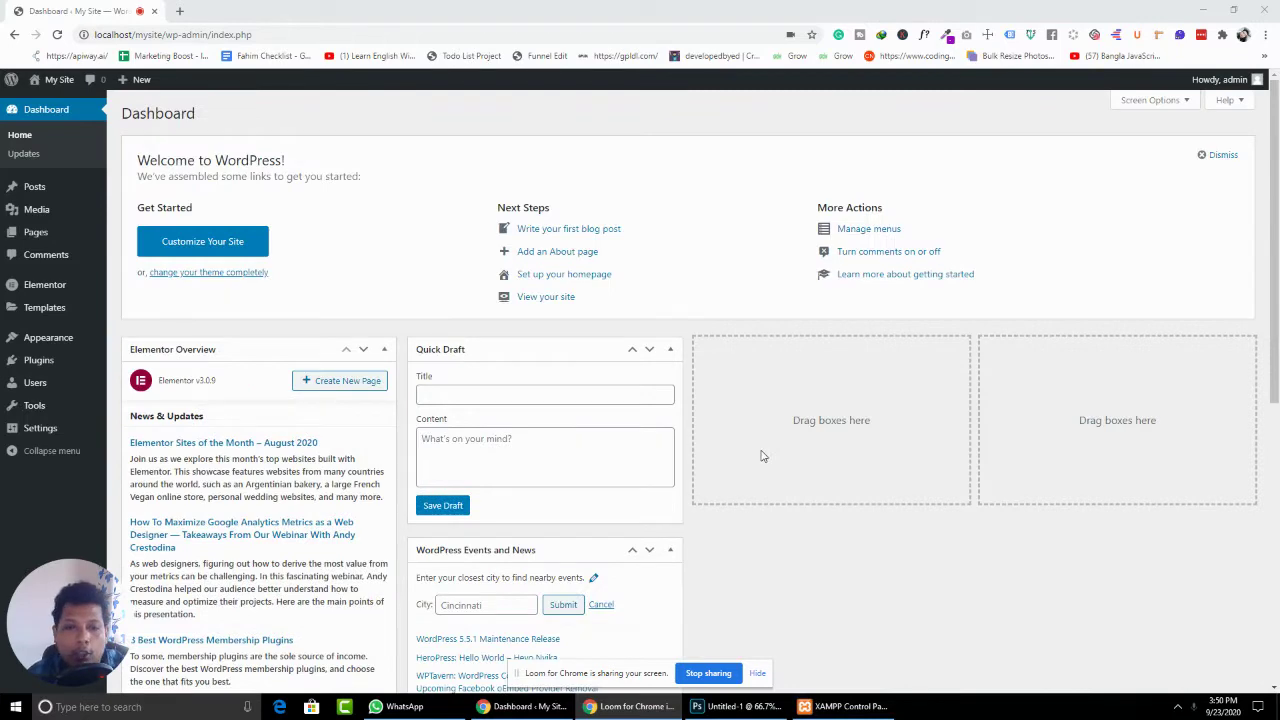
# - Dismiss the Welcome panel and look over the remaining dashboard boxes
pyautogui.click(1220, 155)
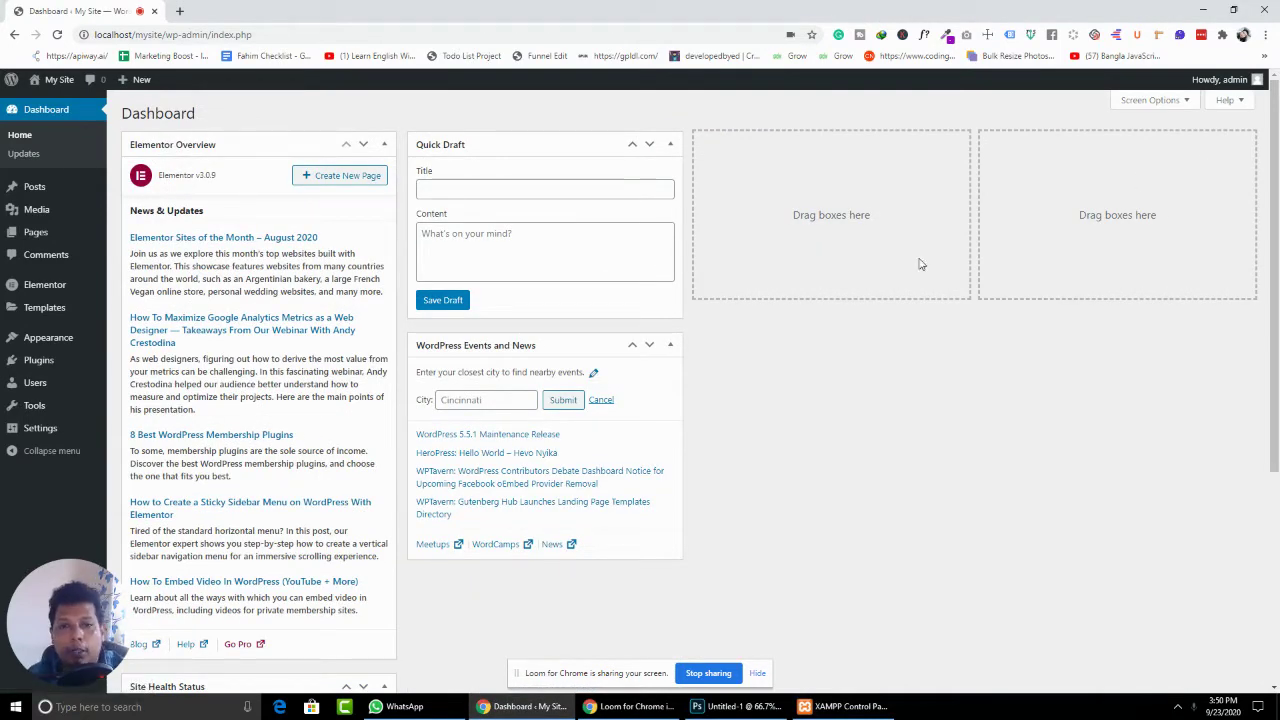
pyautogui.scroll(-3, 297, 395)
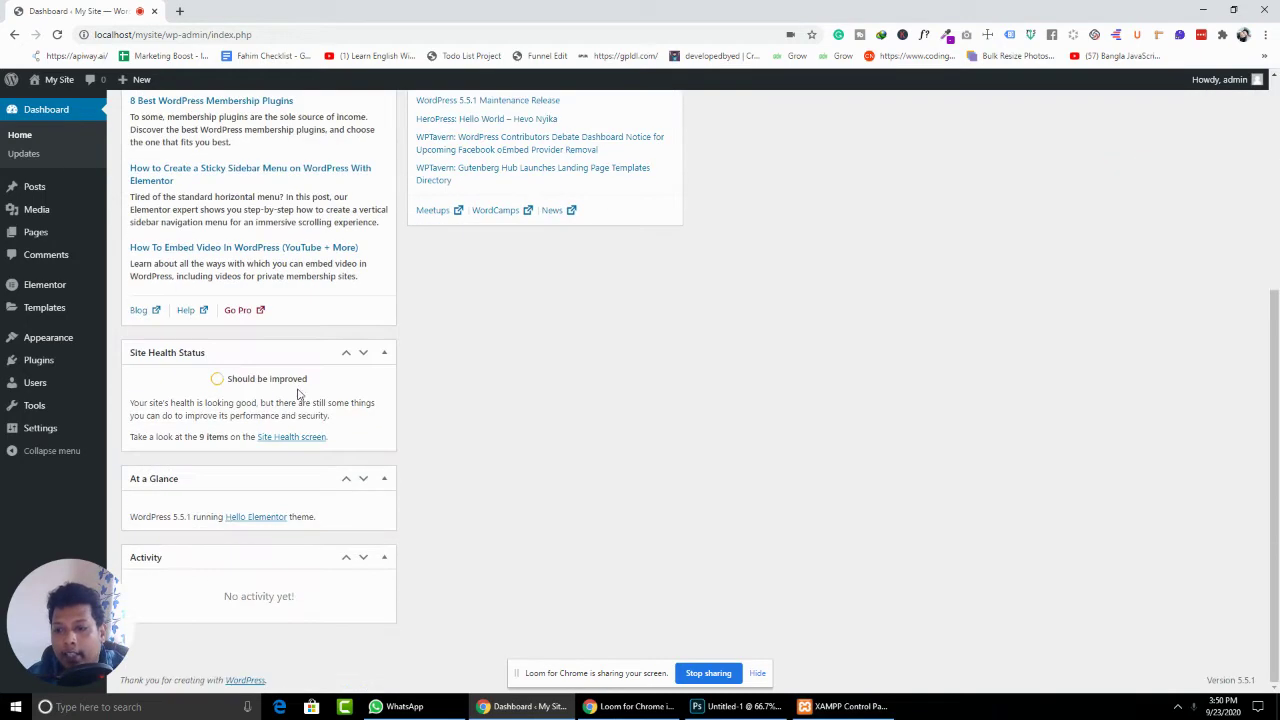
pyautogui.scroll(3, 266, 508)
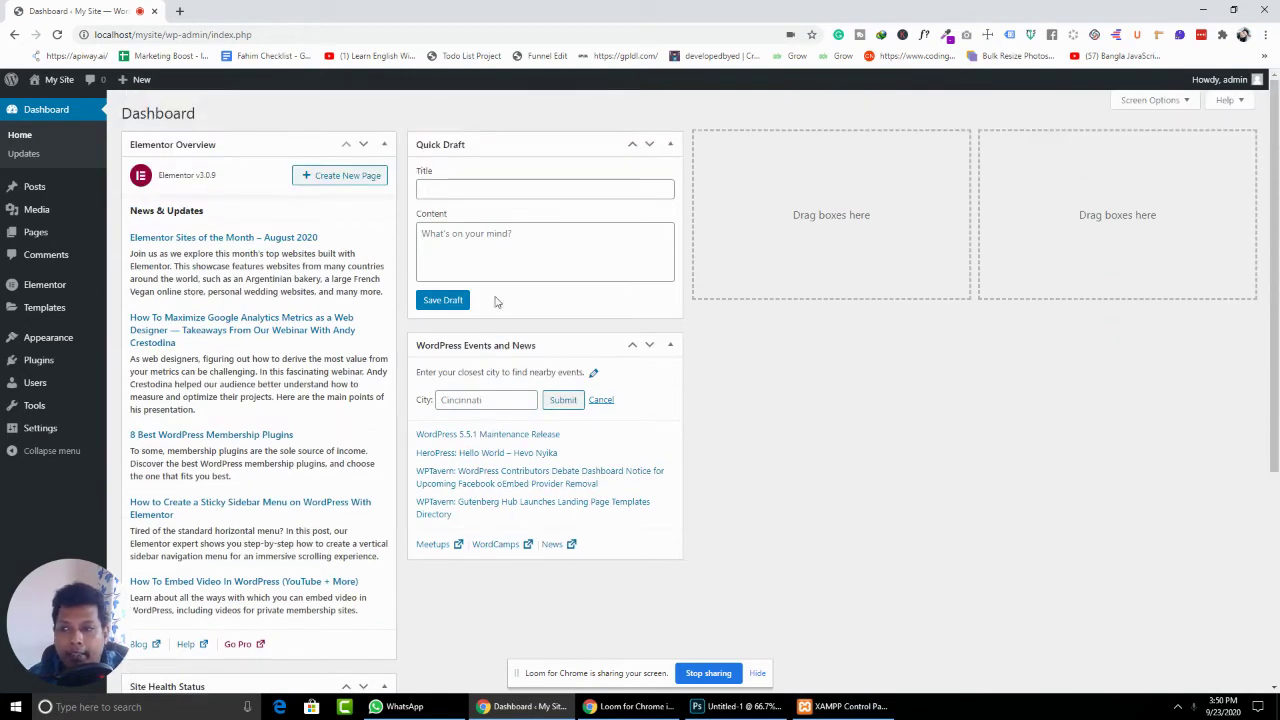
# - Hide the Elementor Overview, At a Glance, Activity, Quick Draft, and WordPress Events and News boxes from the dashboard
pyautogui.click(1153, 102)
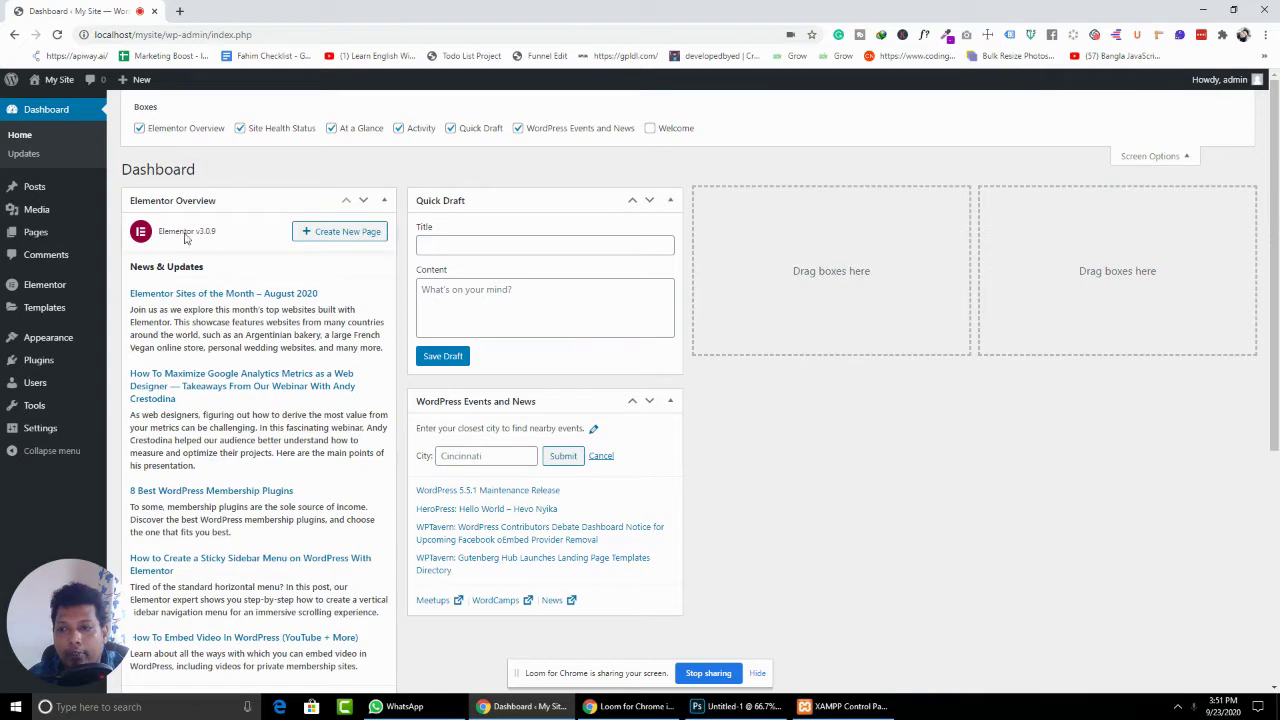
pyautogui.click(165, 133)
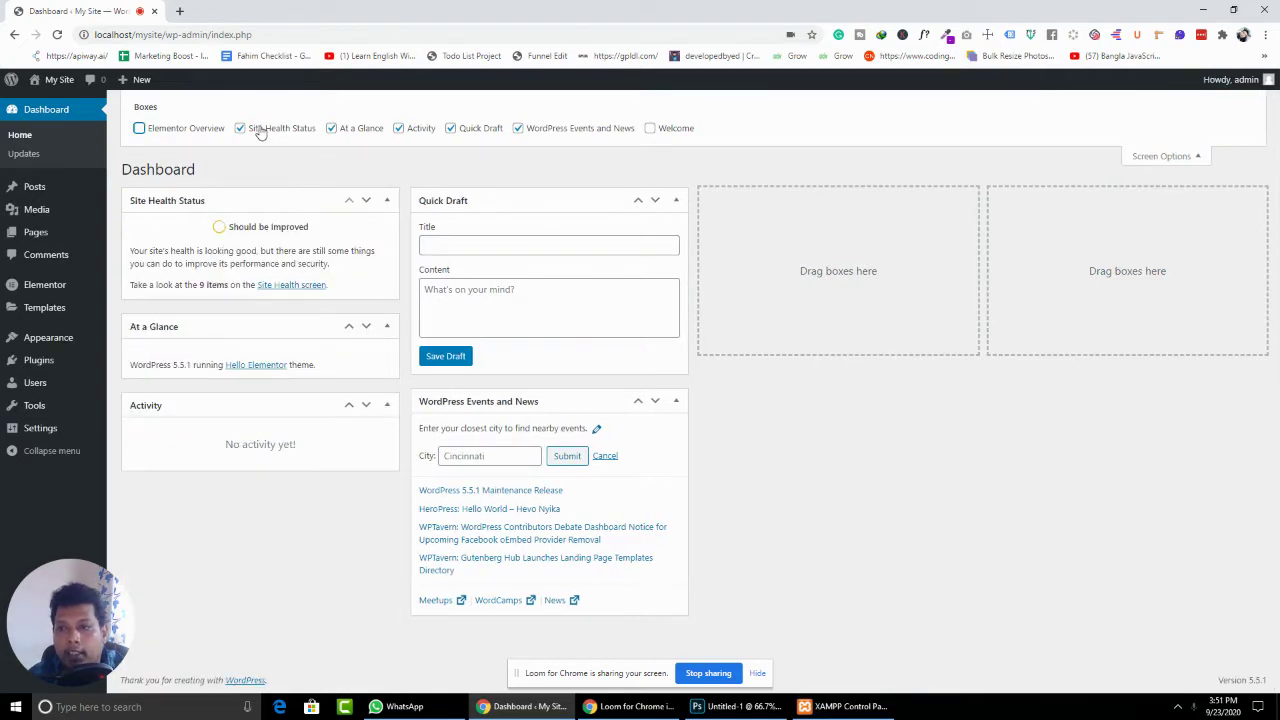
pyautogui.click(349, 137)
pyautogui.click(403, 133)
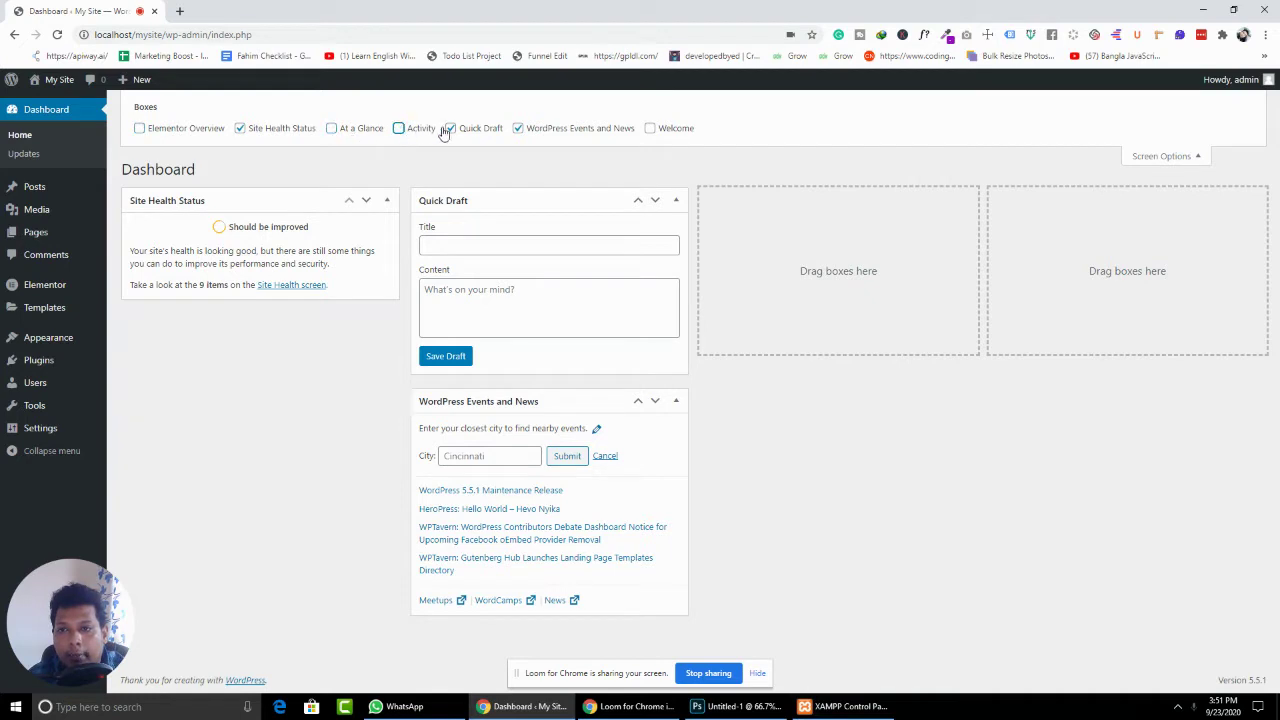
pyautogui.click(478, 133)
pyautogui.click(518, 130)
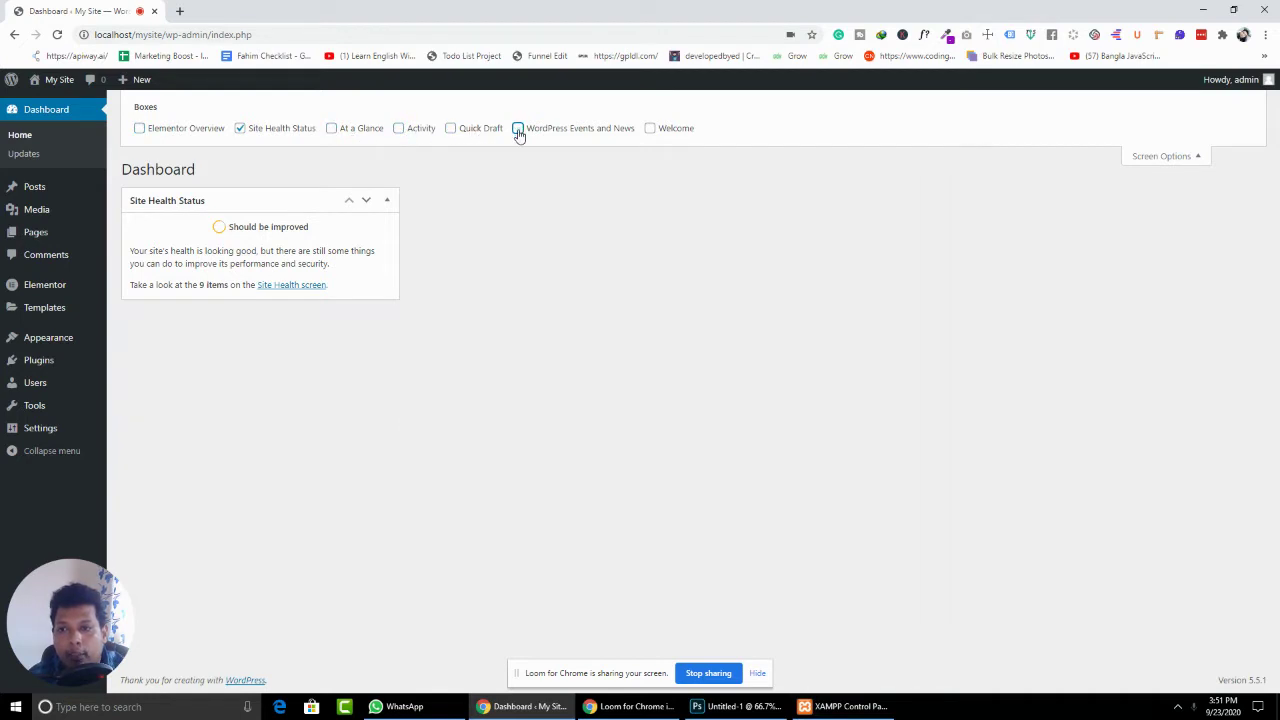
pyautogui.click(1164, 157)
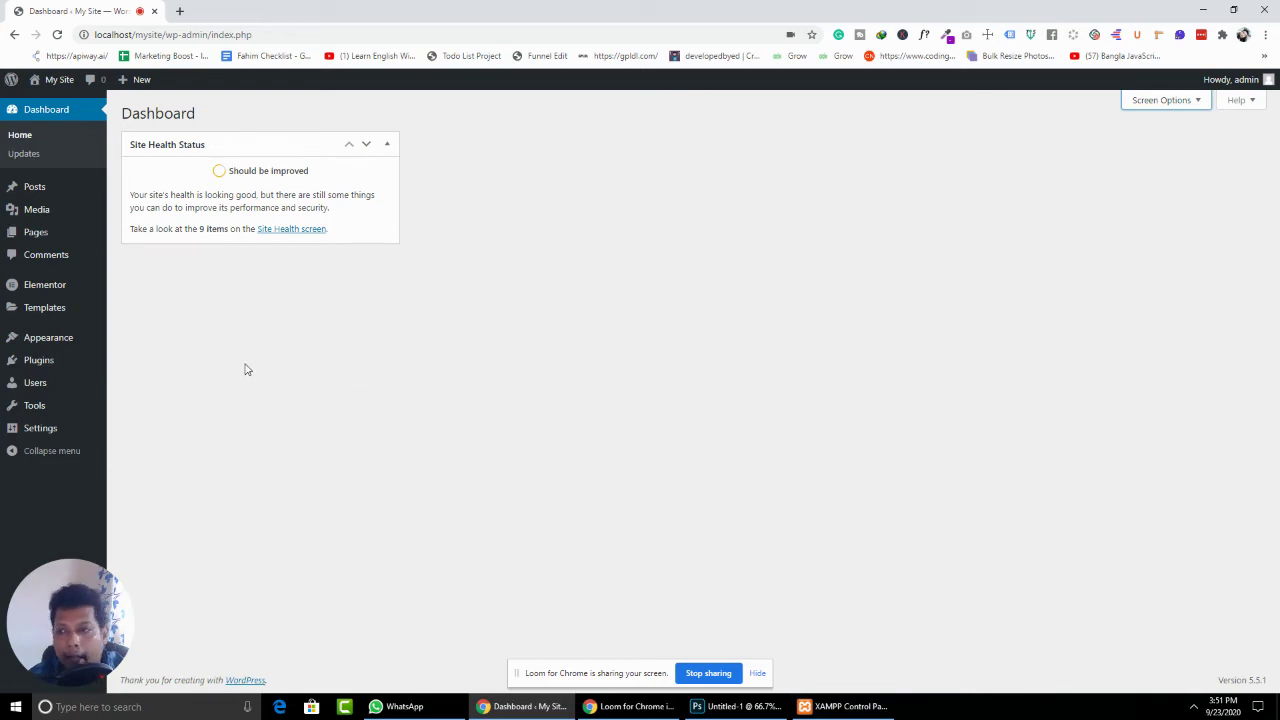
# - Open Elementor's Go Pro page and compare the Personal, Plus and Expert subscription plans
pyautogui.moveTo(45, 290)
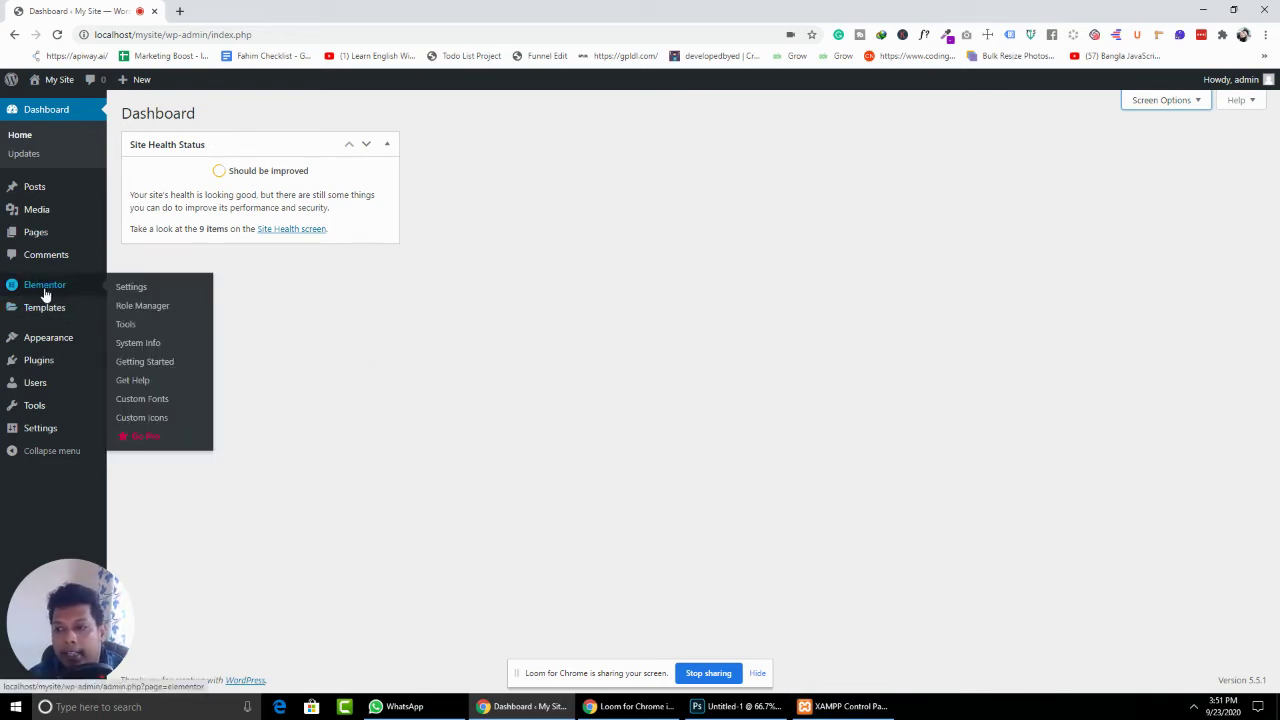
pyautogui.click(151, 440)
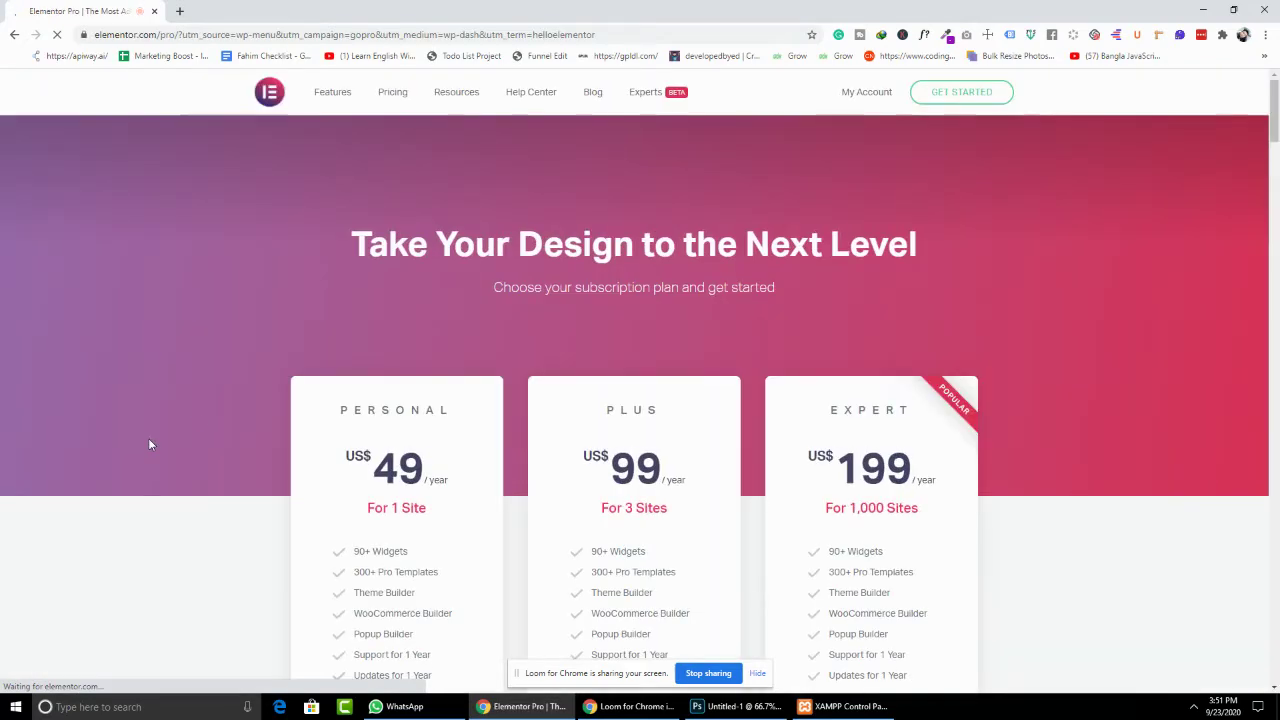
pyautogui.scroll(-3, 252, 381)
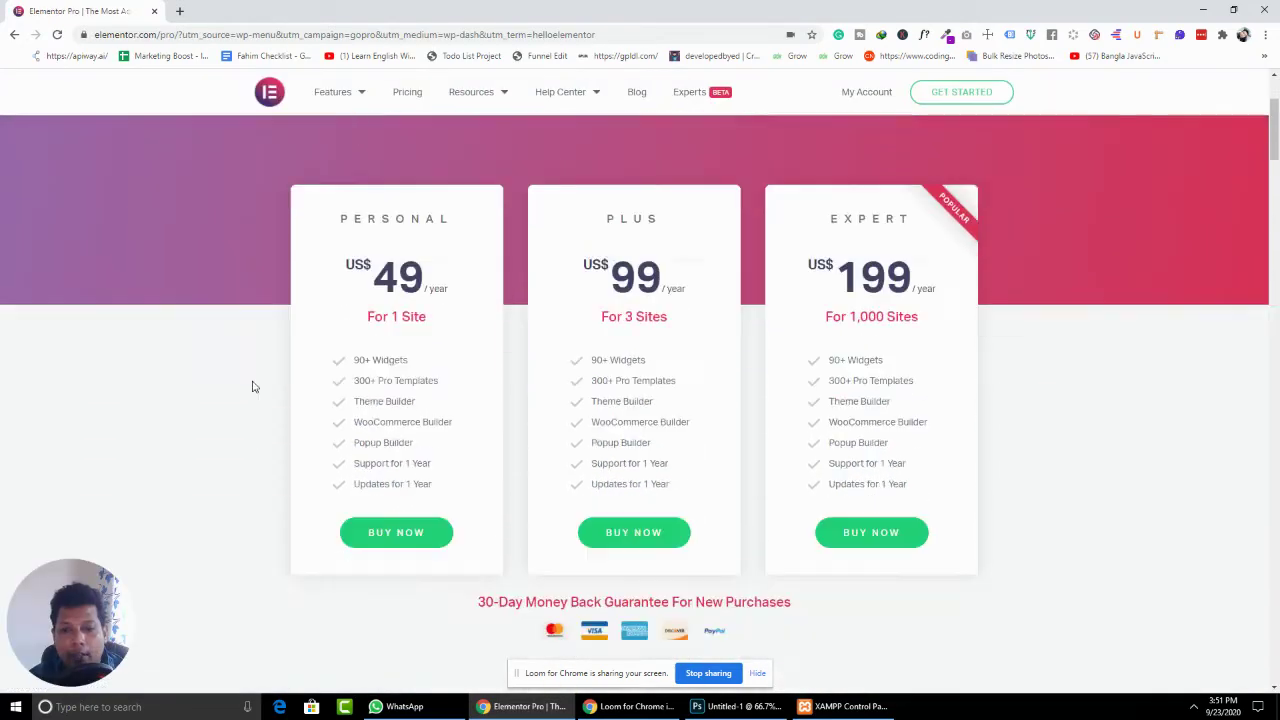
pyautogui.scroll(1, 249, 381)
pyautogui.scroll(2, 246, 380)
pyautogui.scroll(-3, 243, 380)
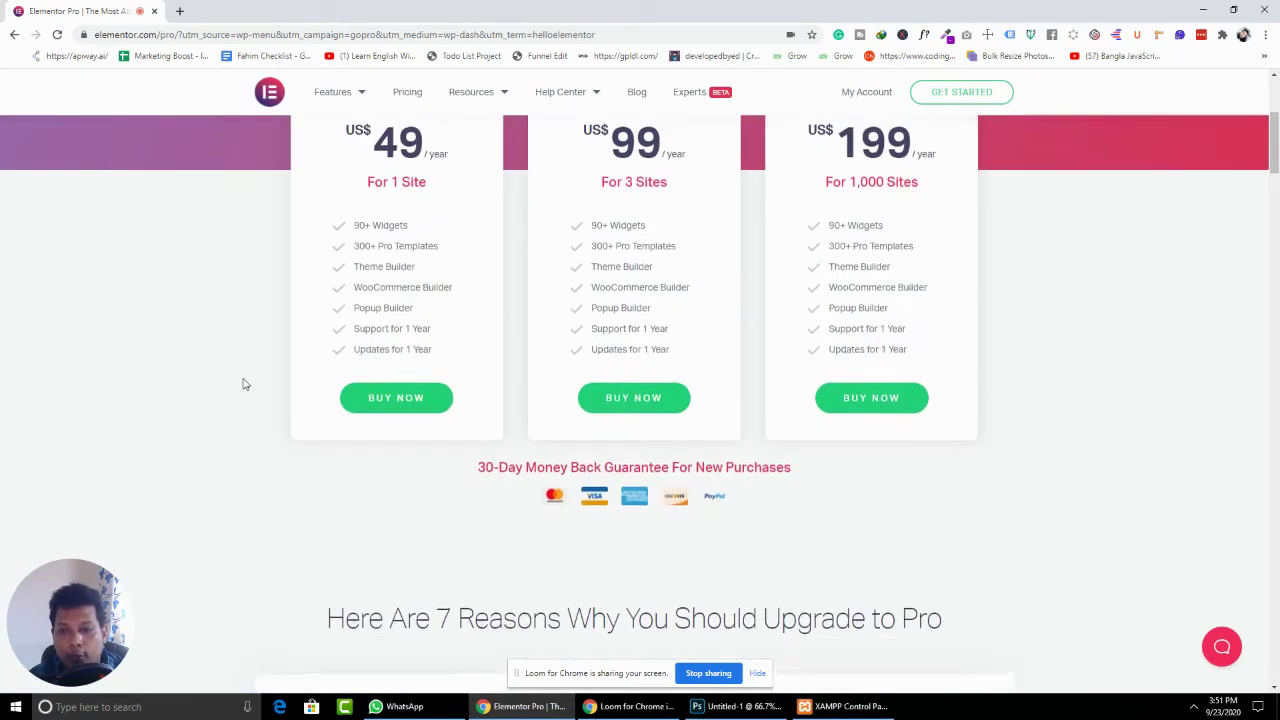
pyautogui.scroll(2, 226, 383)
pyautogui.moveTo(147, 32); pyautogui.dragTo(128, 106)
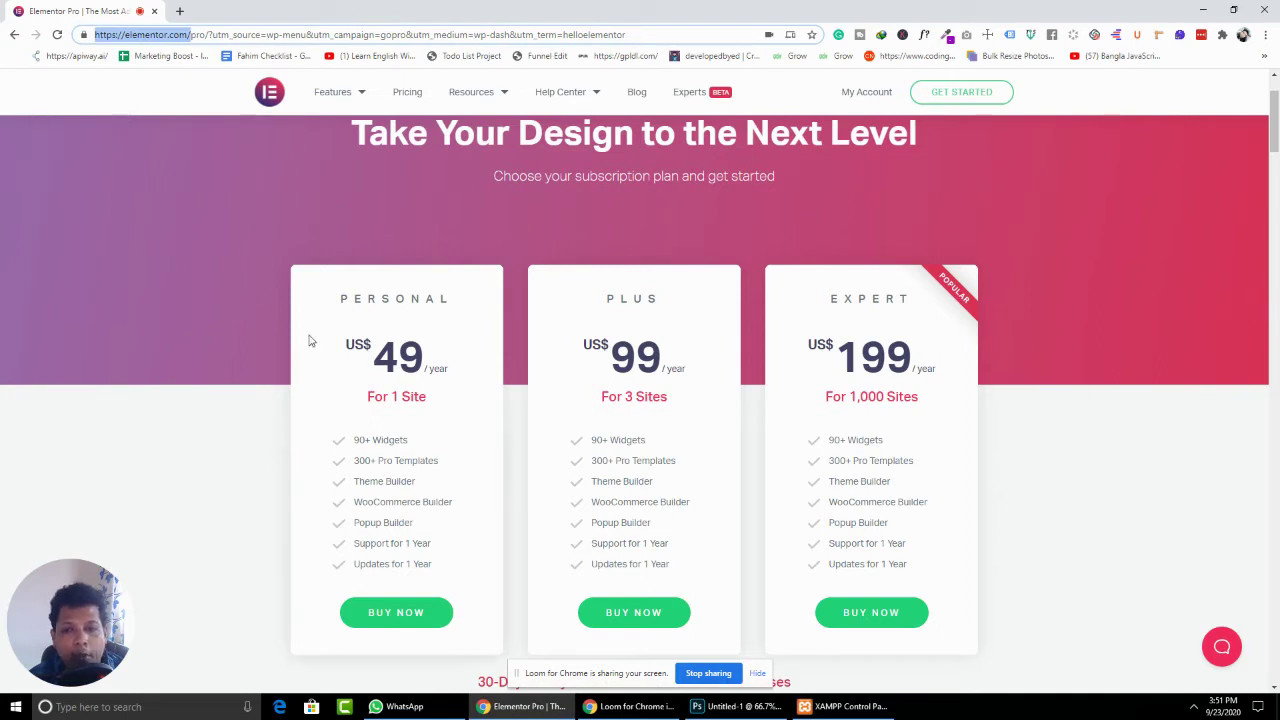
pyautogui.scroll(-1, 300, 350)
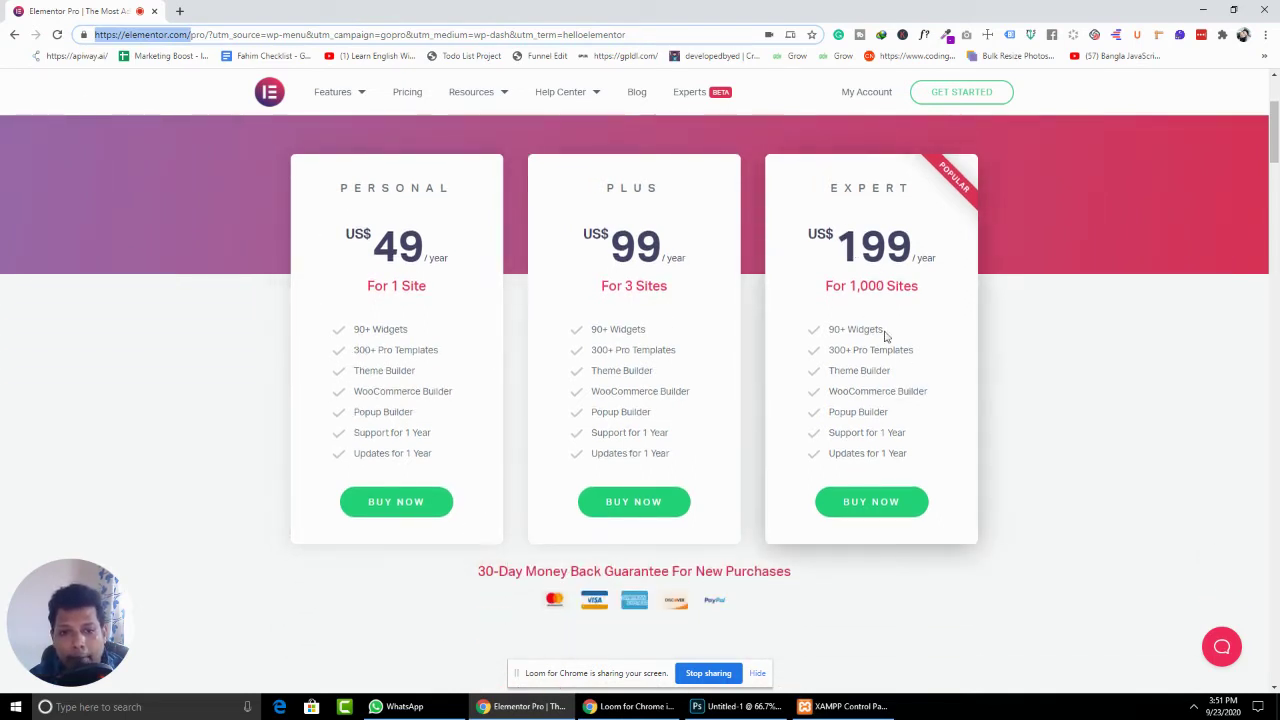
# - Examine the Expert plan's site allowance, yearly billing, and support and update terms
pyautogui.moveTo(826, 285); pyautogui.dragTo(926, 290)
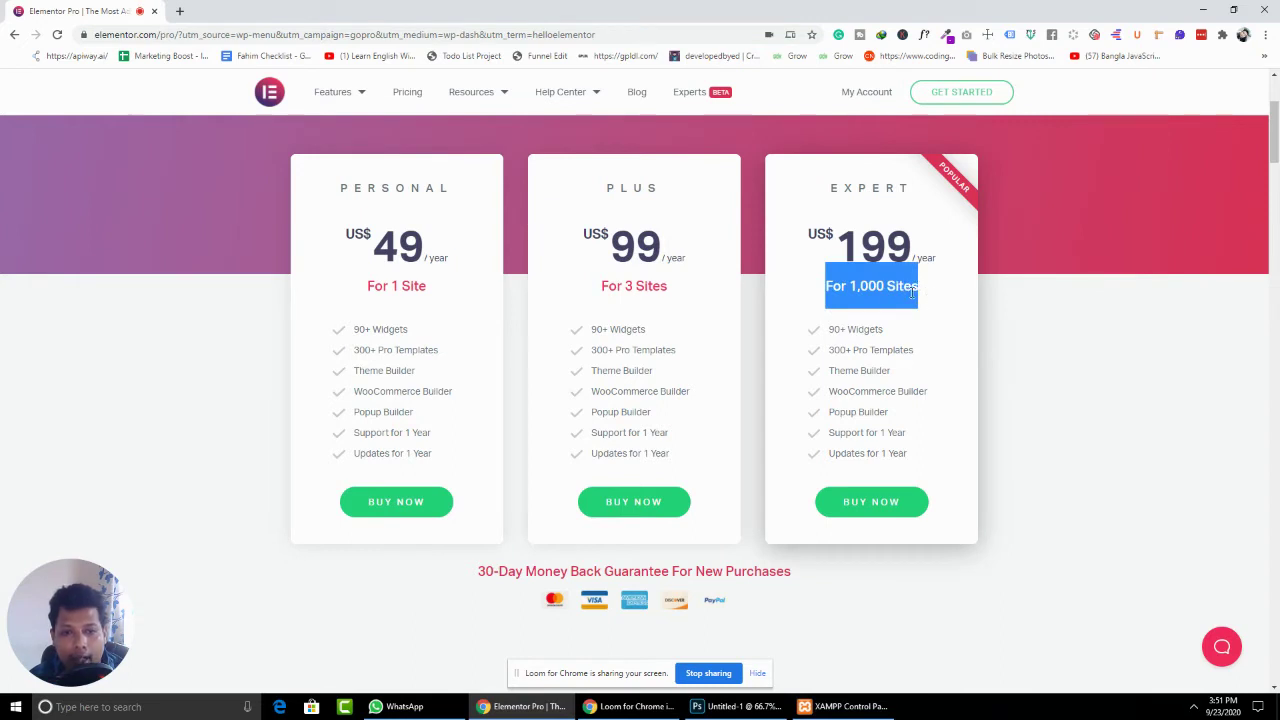
pyautogui.moveTo(842, 286); pyautogui.dragTo(928, 294)
pyautogui.doubleClick(932, 260)
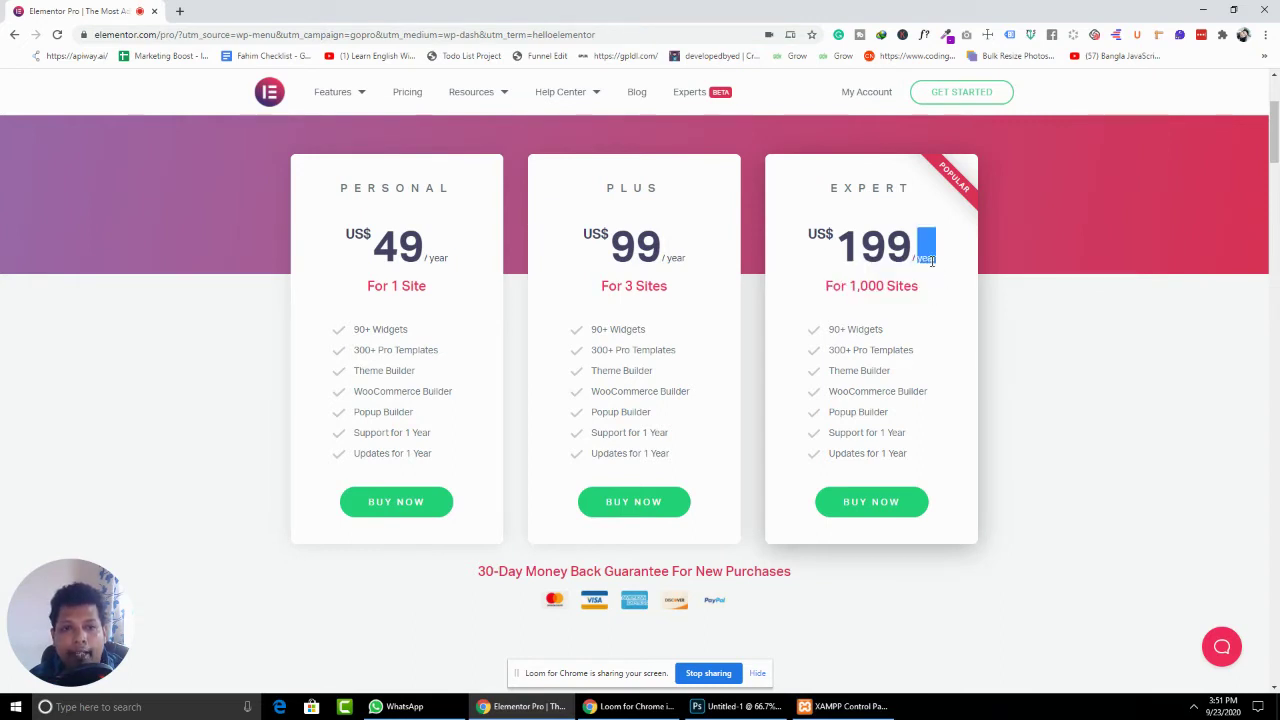
pyautogui.click(932, 297)
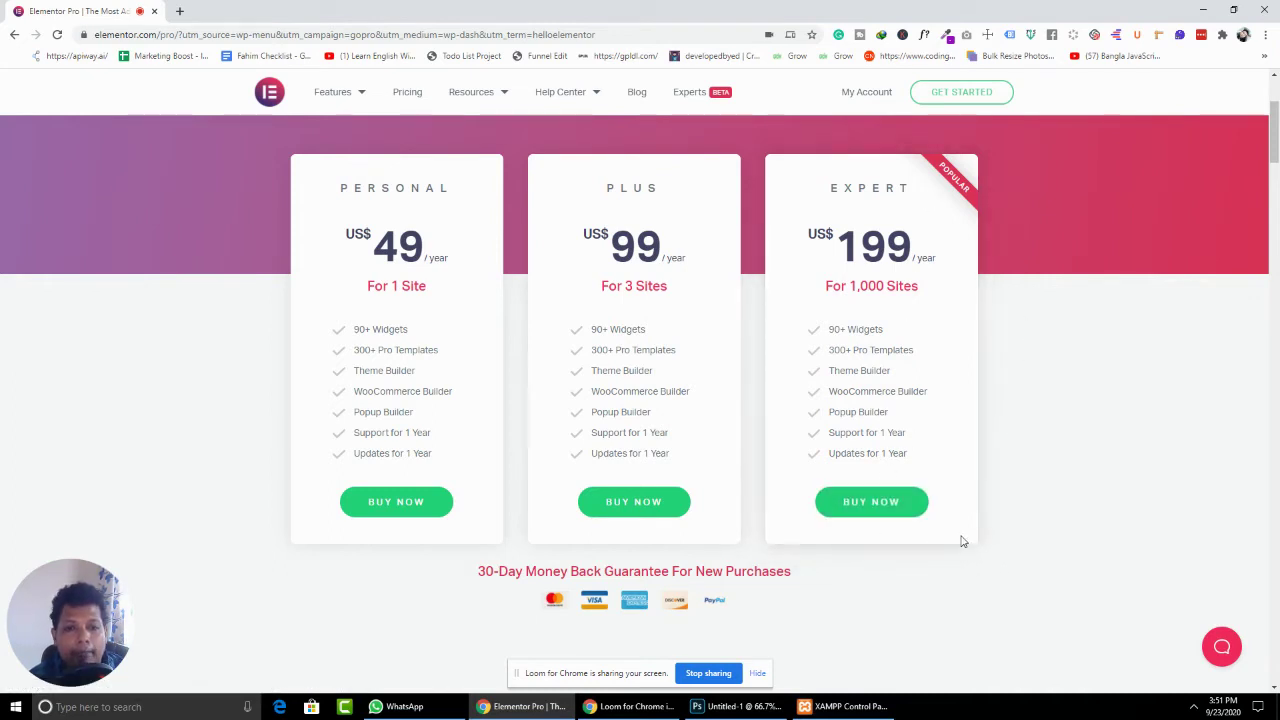
pyautogui.moveTo(829, 453); pyautogui.dragTo(878, 432)
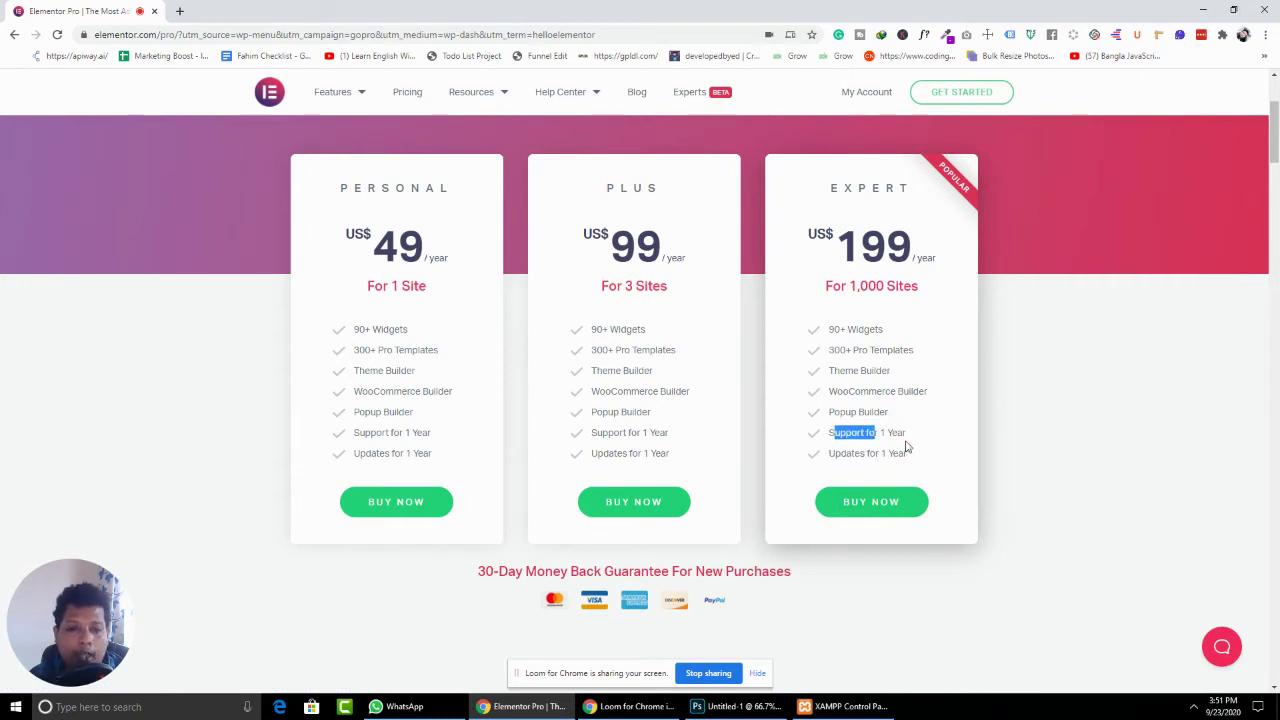
pyautogui.click(907, 447)
pyautogui.moveTo(853, 256); pyautogui.dragTo(913, 258)
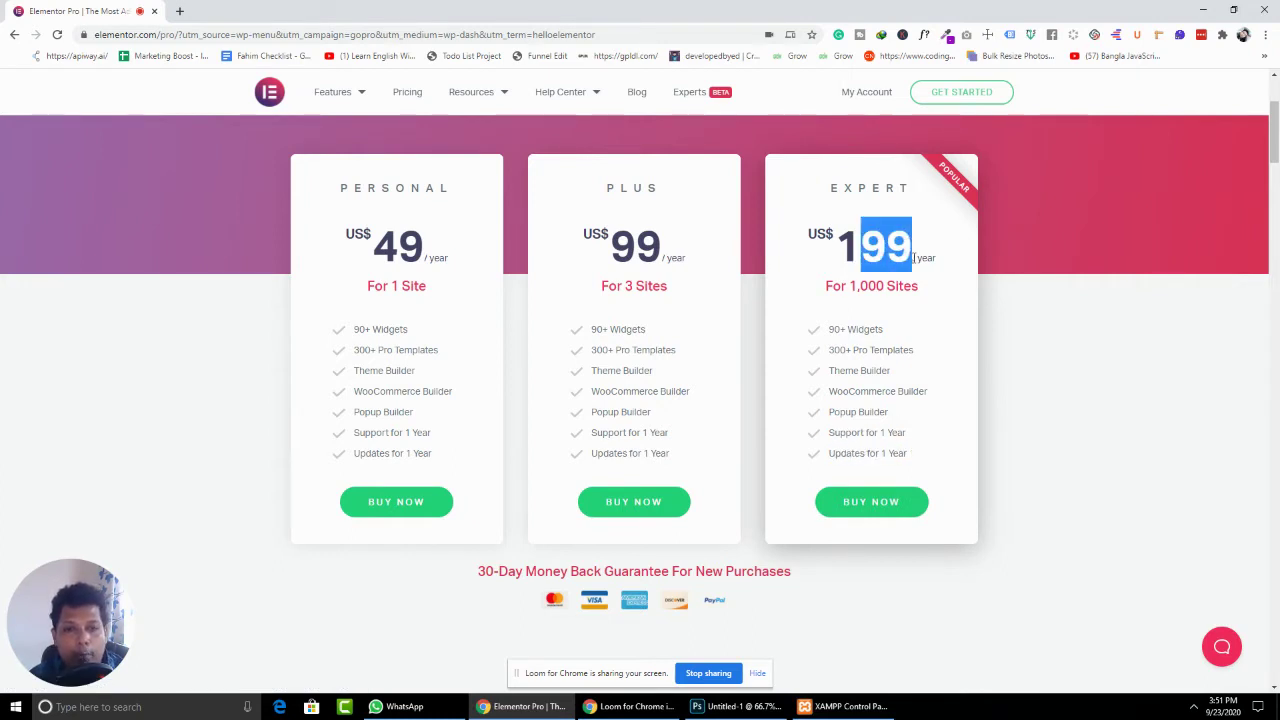
pyautogui.click(942, 313)
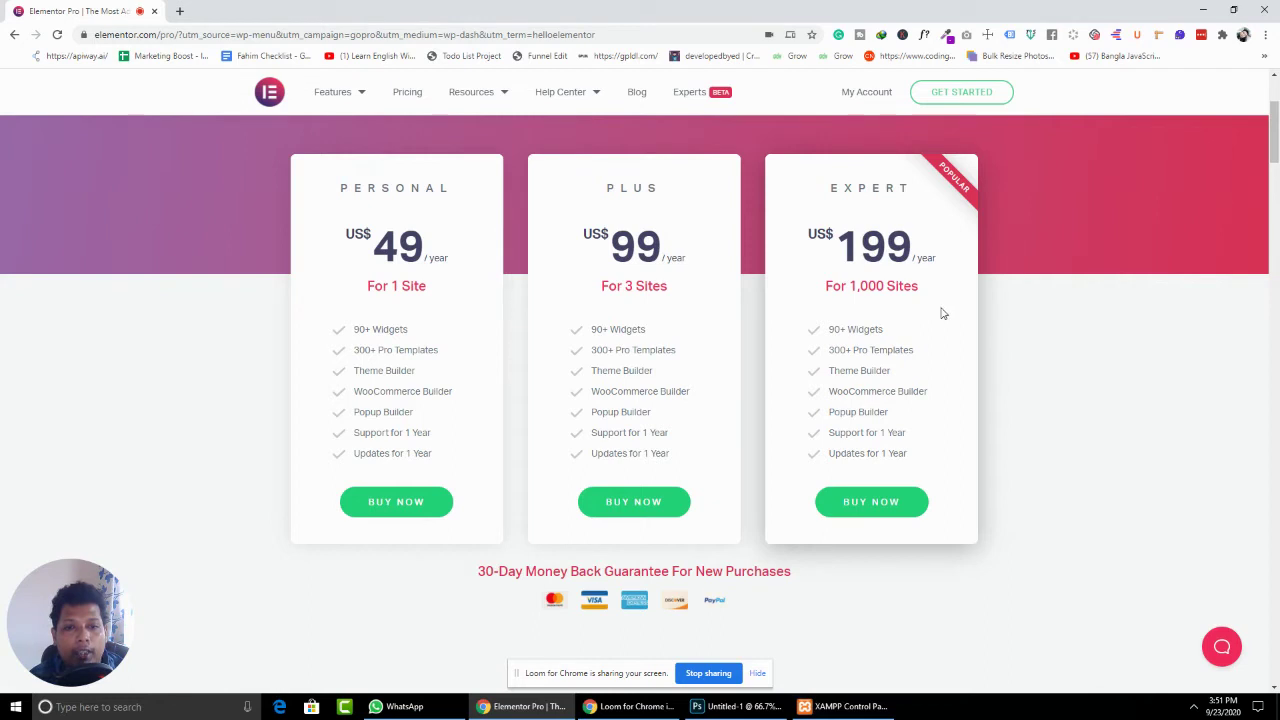
pyautogui.doubleClick(840, 453)
pyautogui.doubleClick(848, 433)
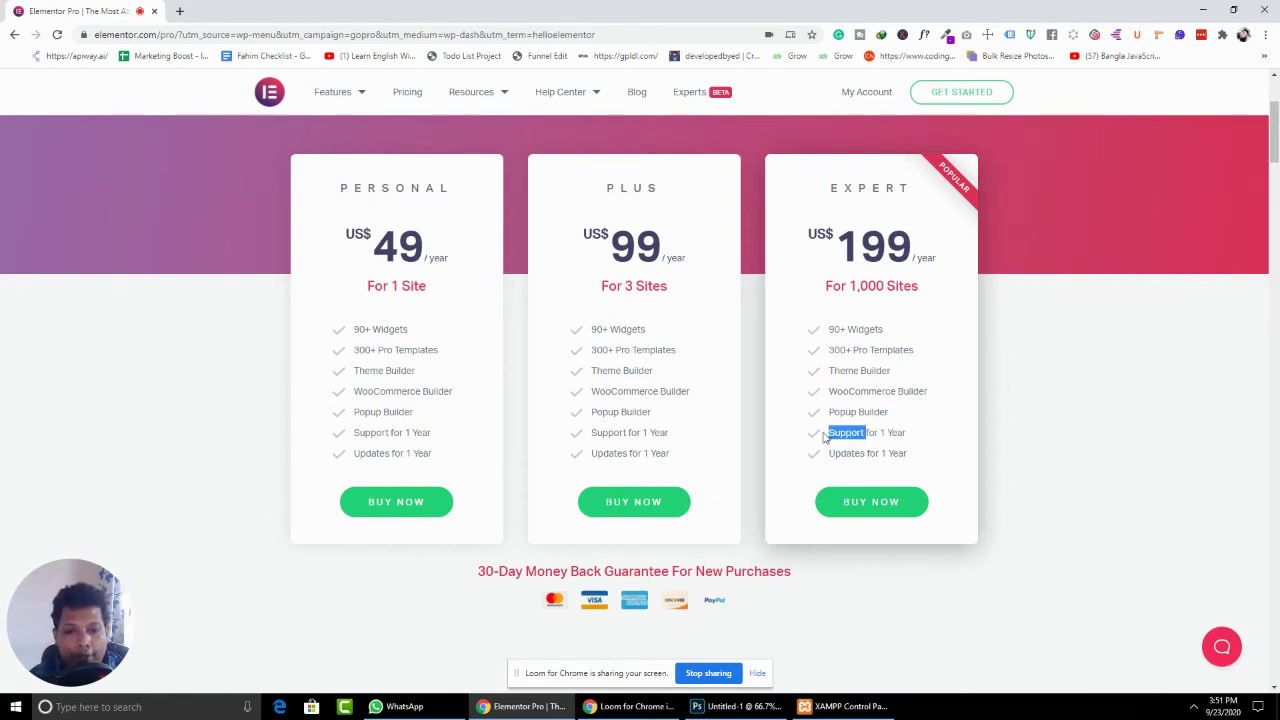
pyautogui.click(906, 436)
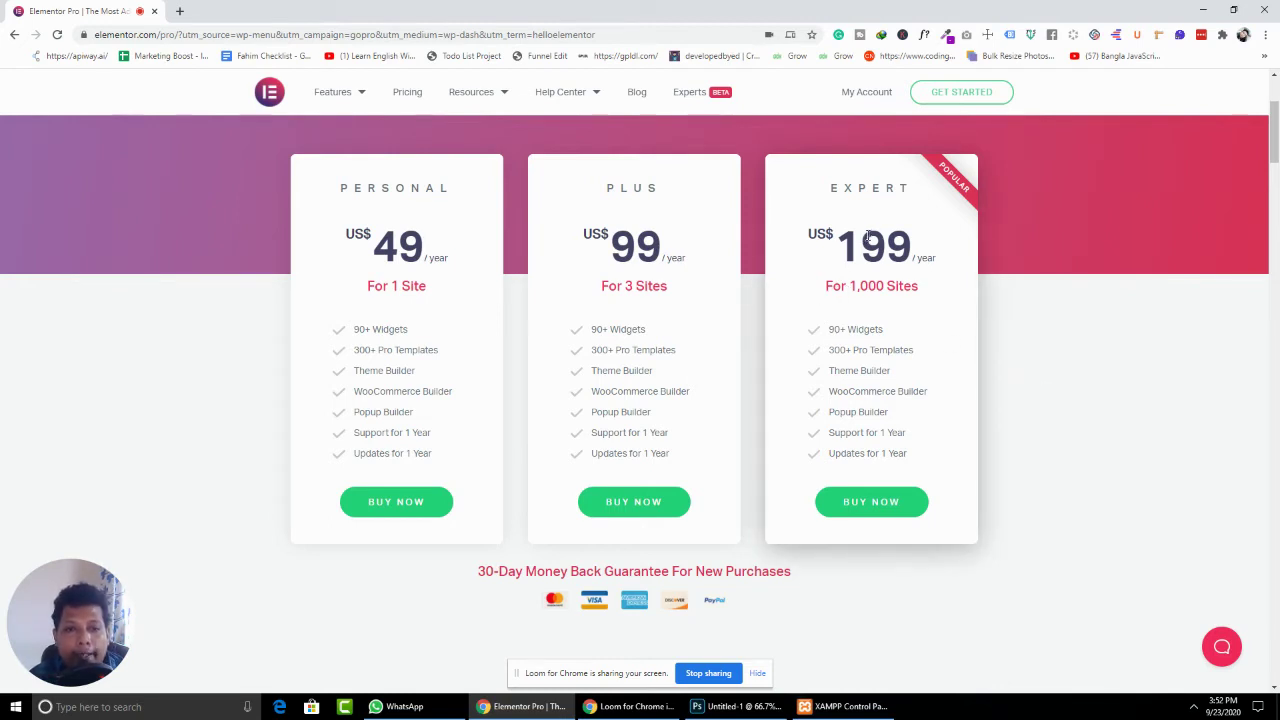
# - Review the Expert plan's yearly price against the number of sites it covers
pyautogui.moveTo(840, 233); pyautogui.dragTo(929, 280)
pyautogui.click(876, 286)
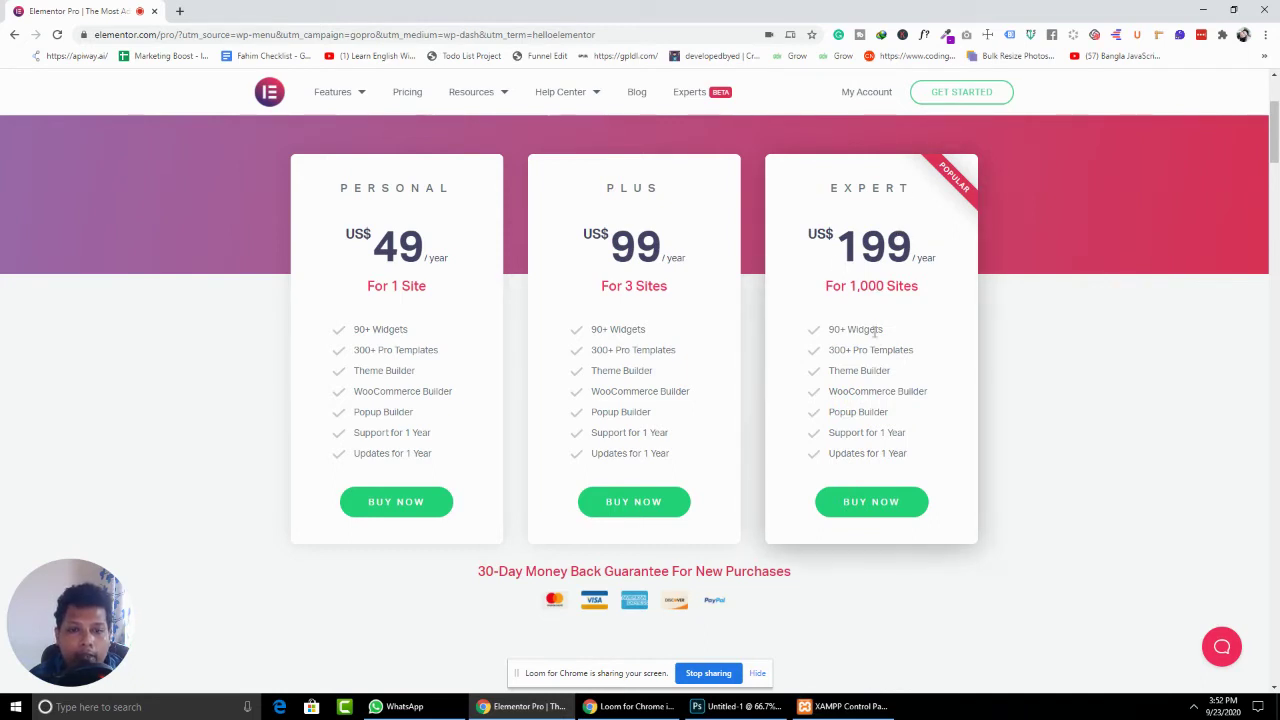
pyautogui.moveTo(841, 258); pyautogui.dragTo(971, 300)
pyautogui.click(849, 252)
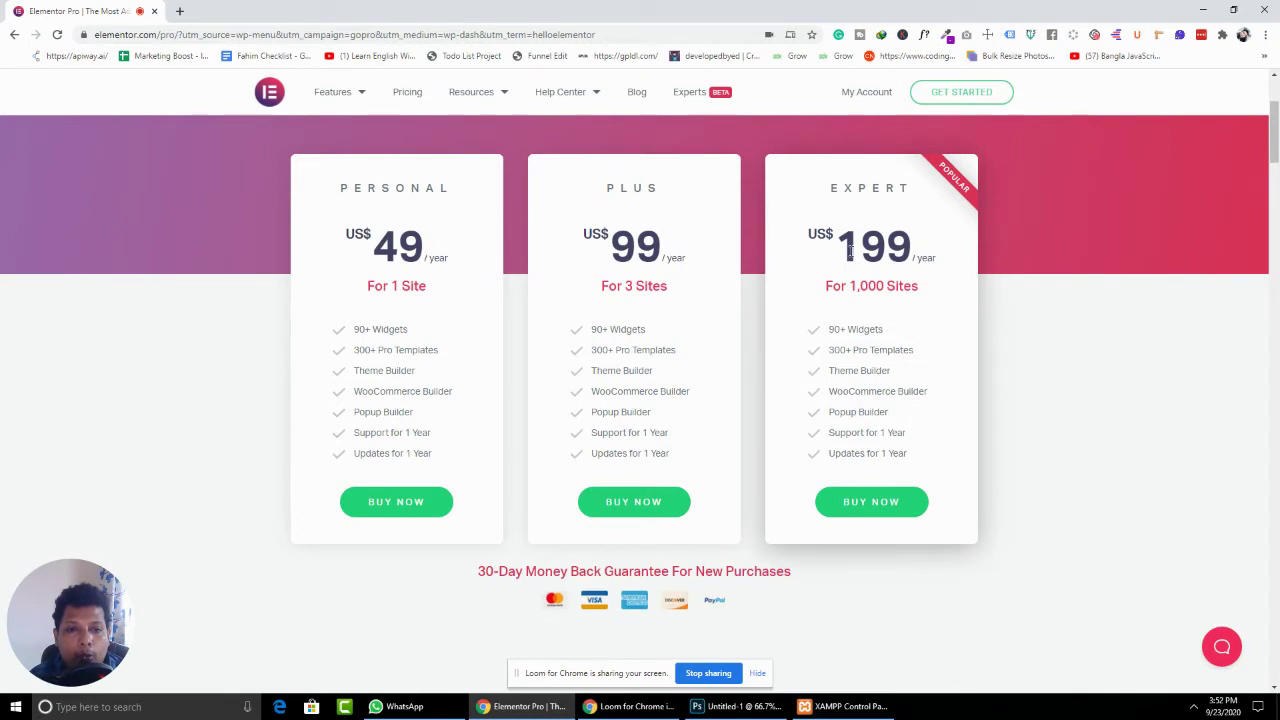
pyautogui.moveTo(849, 252); pyautogui.dragTo(954, 289)
pyautogui.click(909, 256)
pyautogui.moveTo(885, 255); pyautogui.dragTo(905, 318)
pyautogui.click(905, 320)
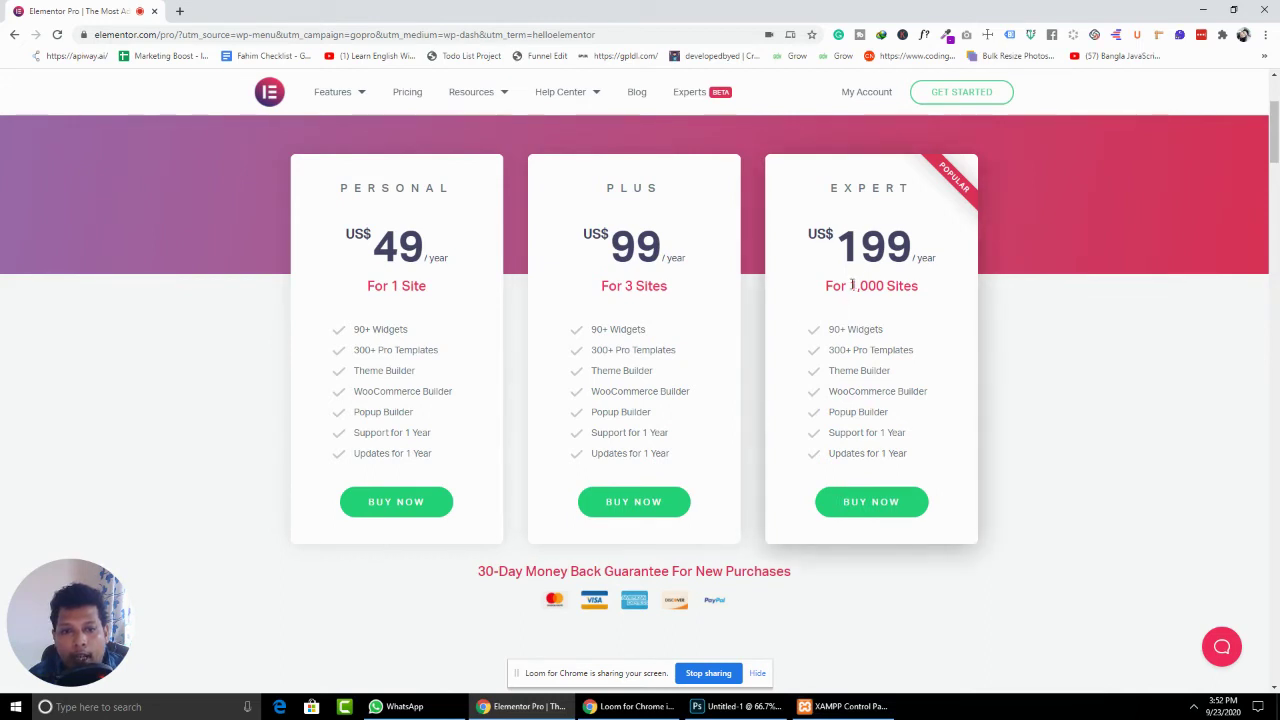
pyautogui.moveTo(848, 243); pyautogui.dragTo(957, 349)
pyautogui.click(787, 452)
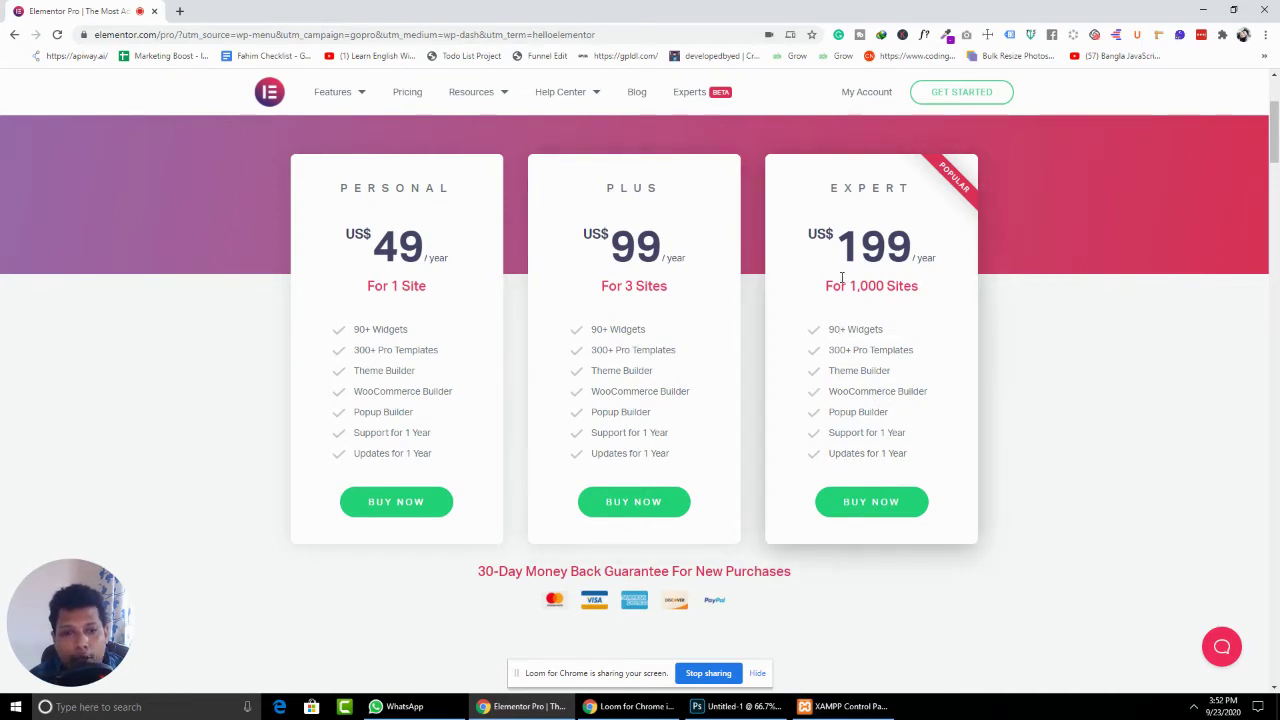
pyautogui.moveTo(822, 288); pyautogui.dragTo(924, 295)
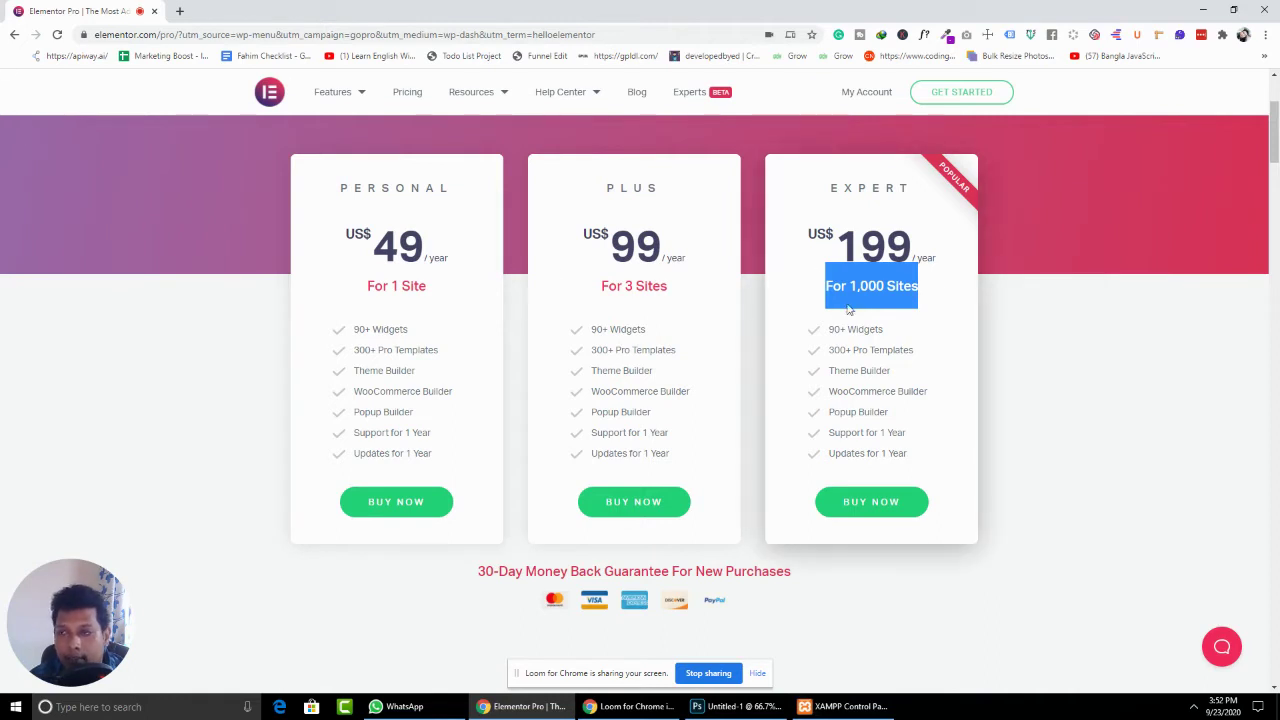
# - Return to the WordPress dashboard and open the form for uploading a new plugin as a zip file
pyautogui.click(14, 34)
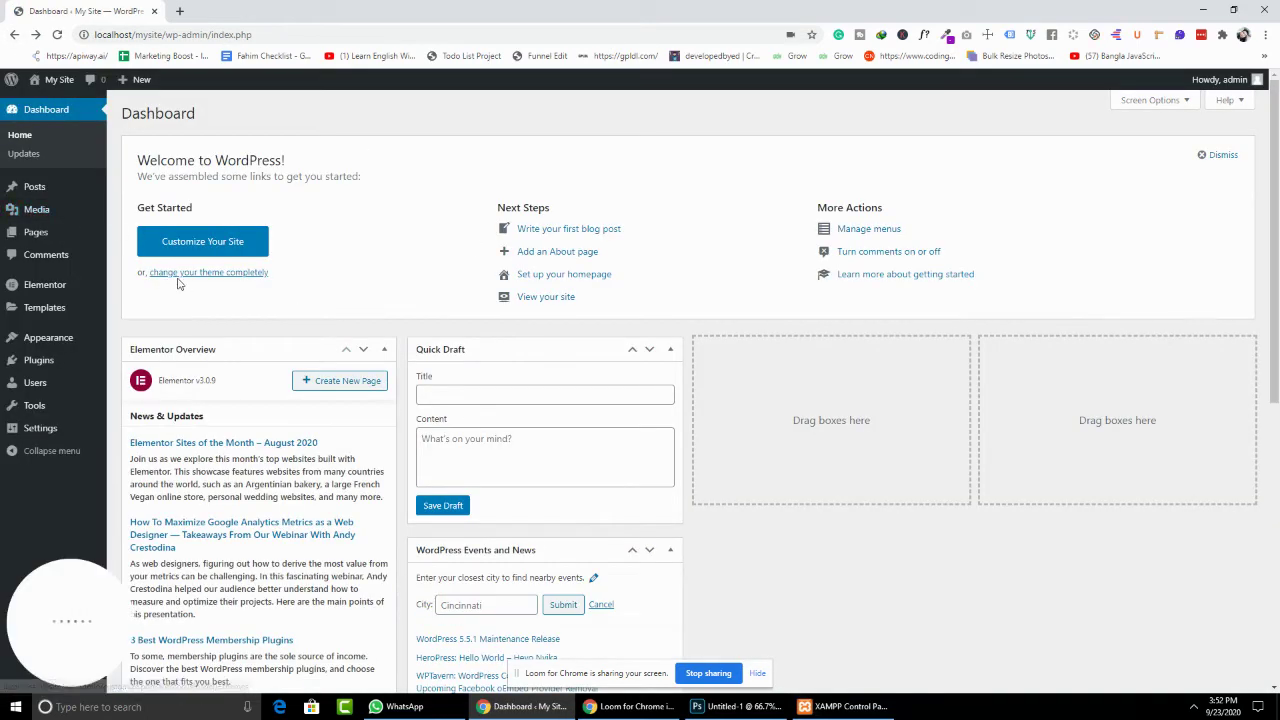
pyautogui.moveTo(58, 290)
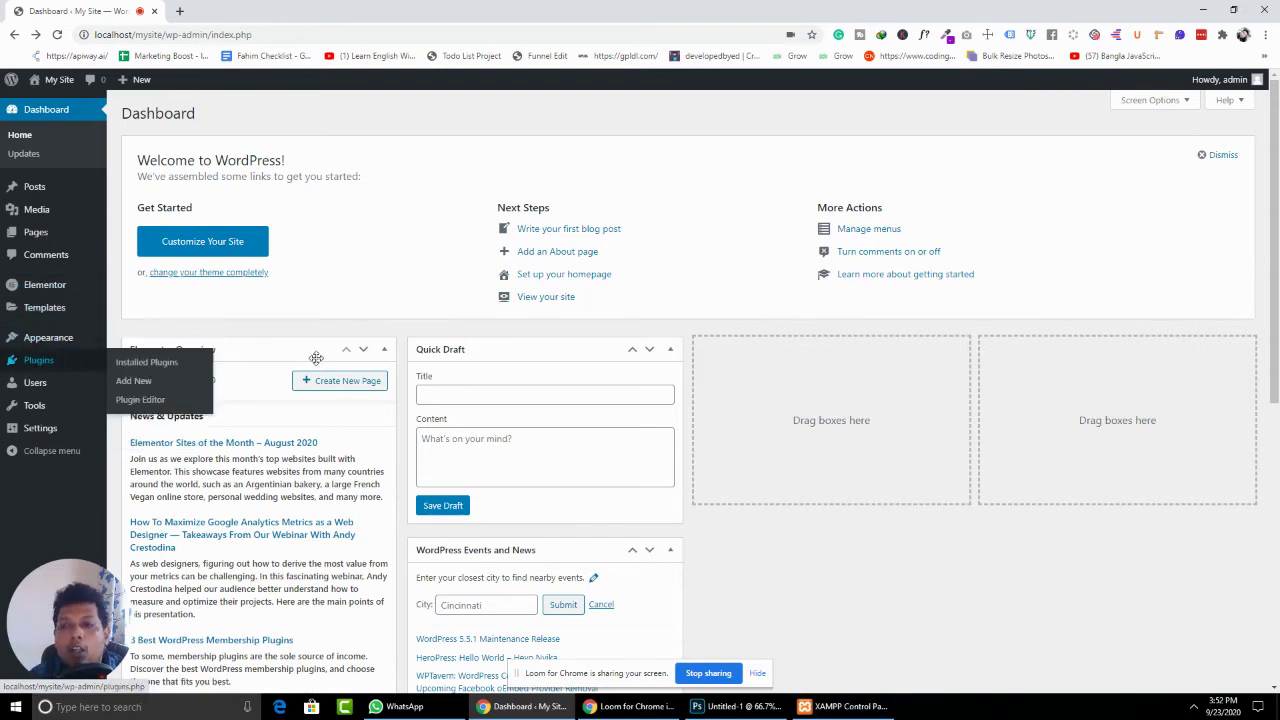
pyautogui.click(36, 360)
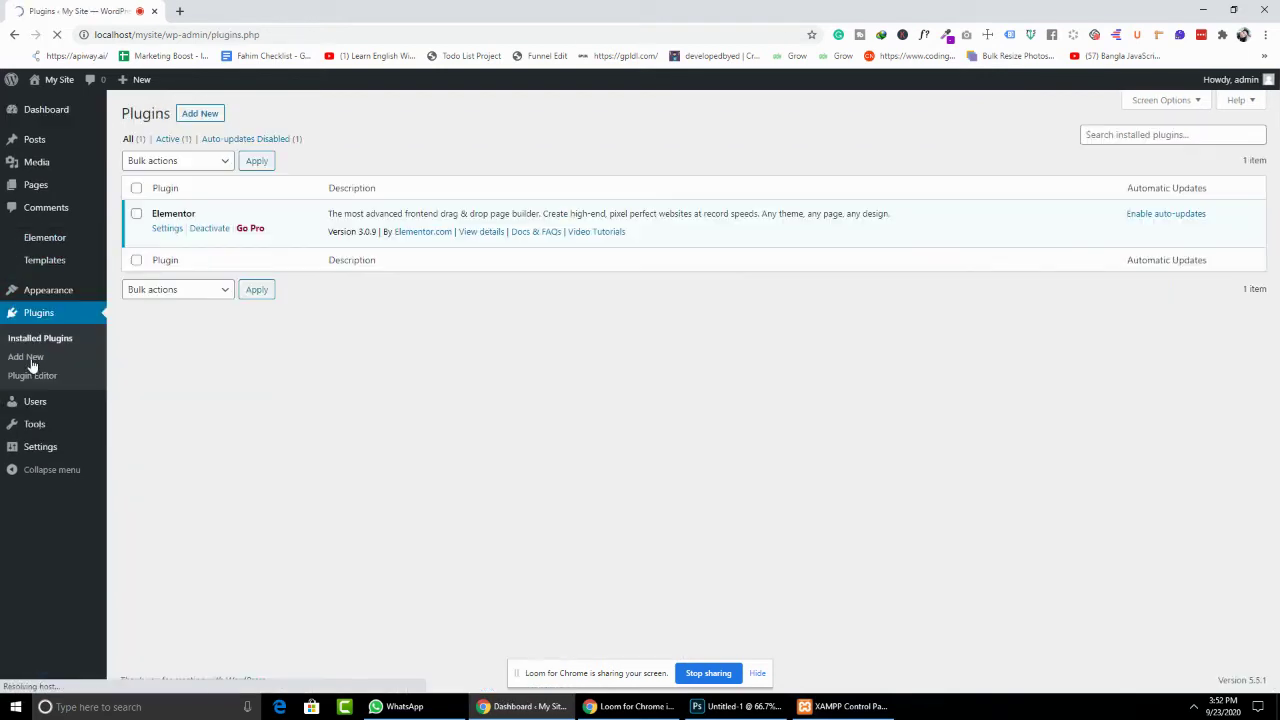
pyautogui.click(200, 116)
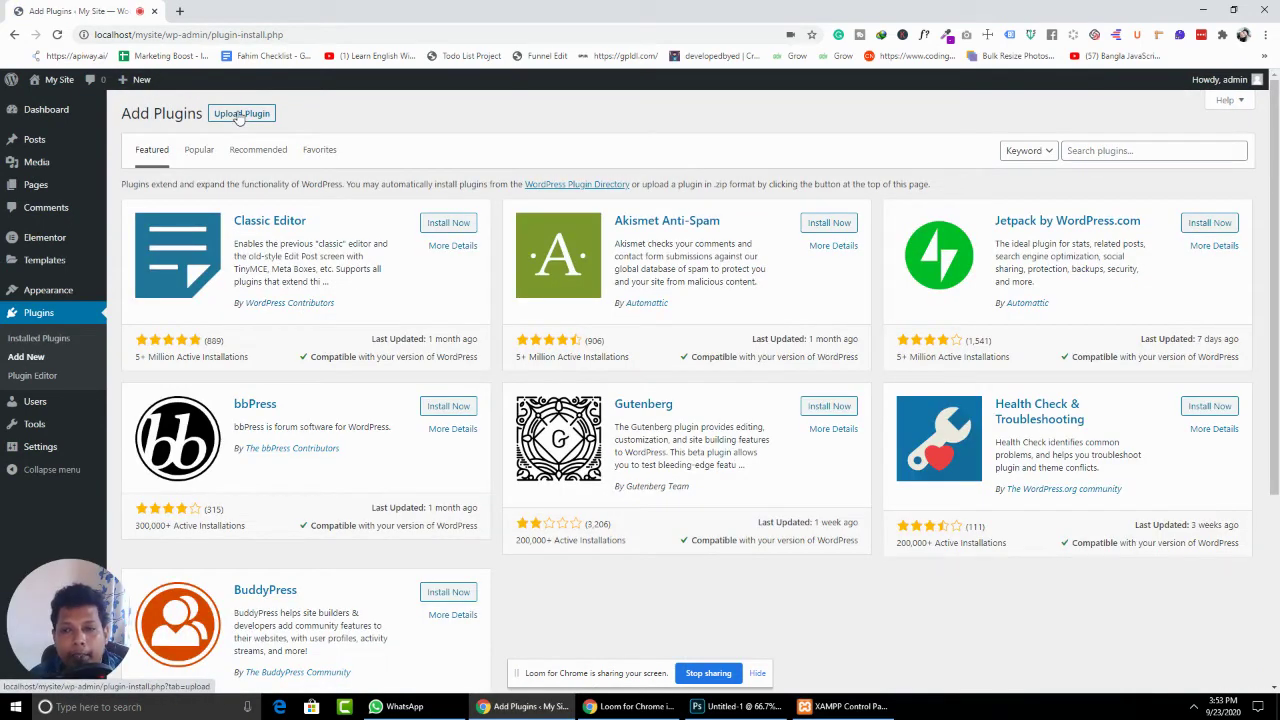
pyautogui.click(240, 114)
# - Install and activate Elementor Pro from Elementor-pro.3.0.4.zip in G:, Wordpress, Paid Plagin, Latest, elementor-package-september-19-2020
pyautogui.click(600, 233)
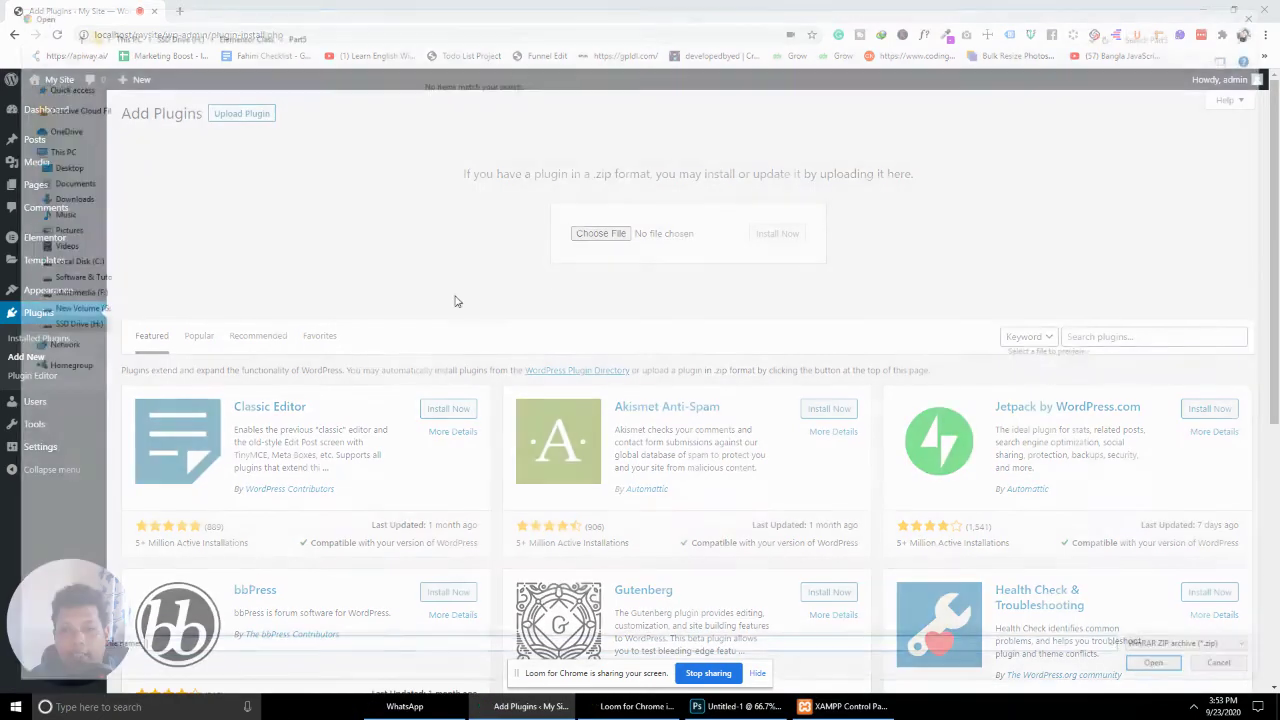
pyautogui.click(68, 307)
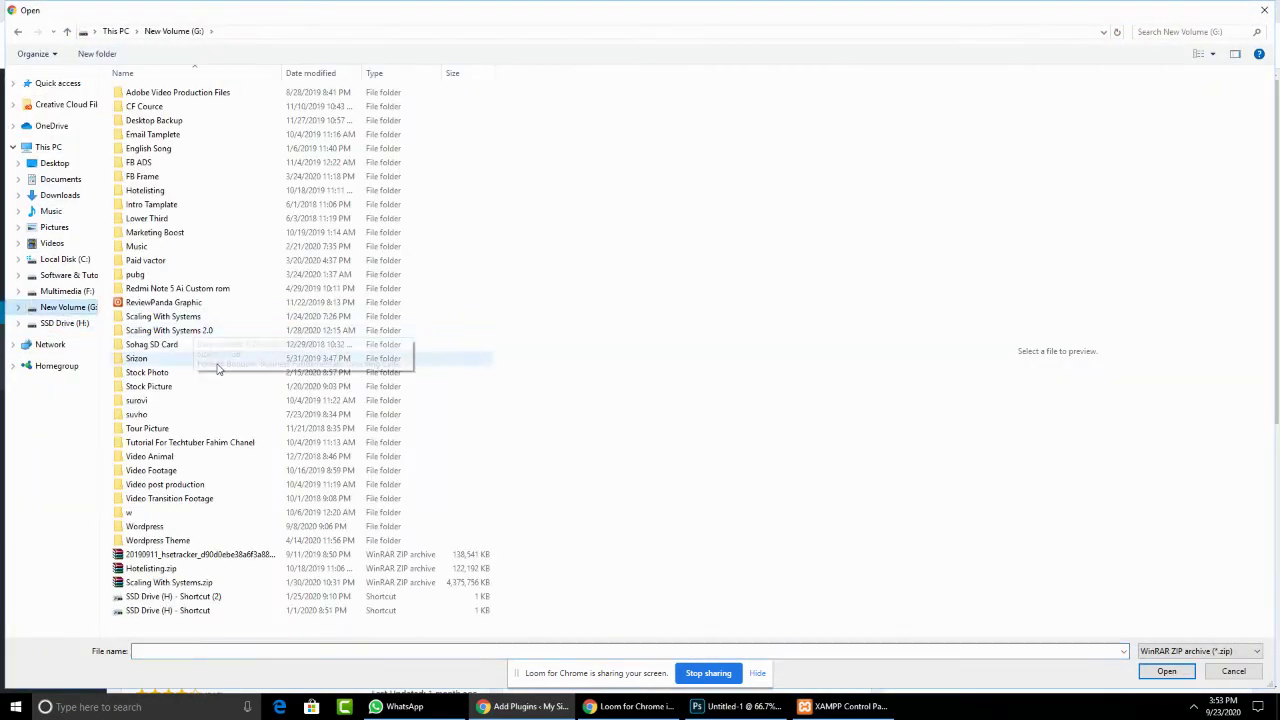
pyautogui.doubleClick(144, 526)
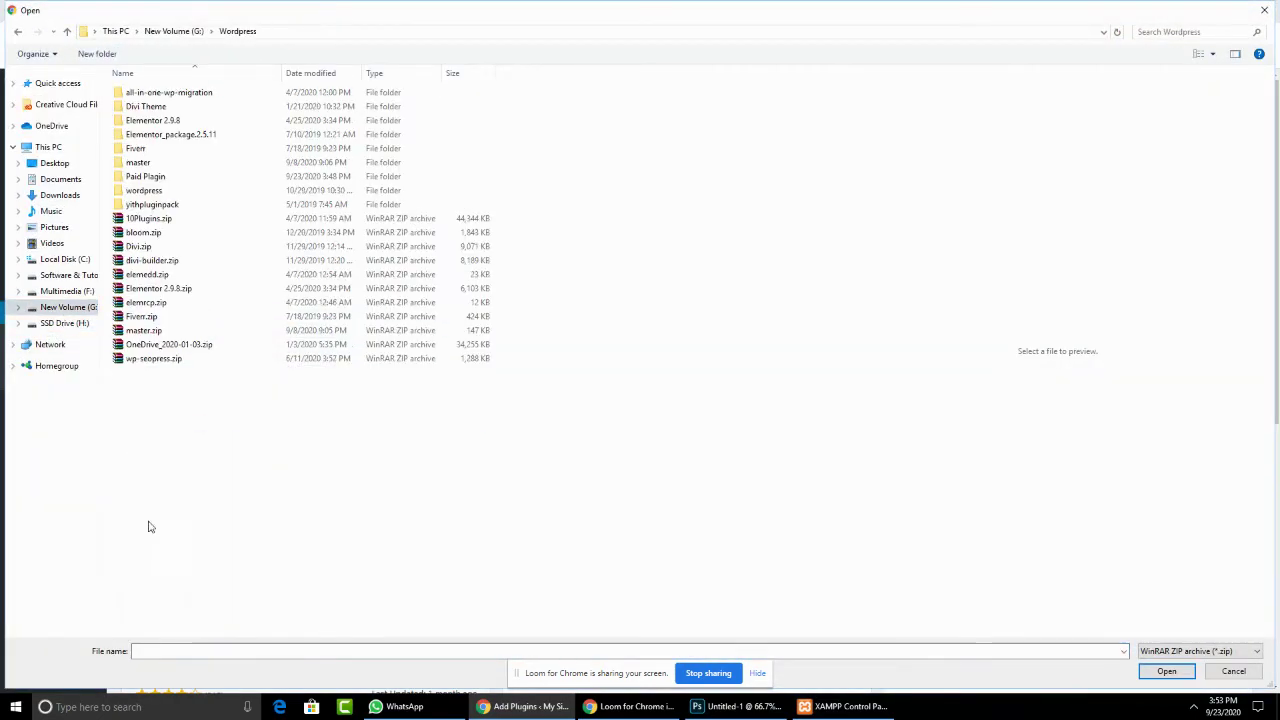
pyautogui.doubleClick(143, 176)
pyautogui.doubleClick(148, 180)
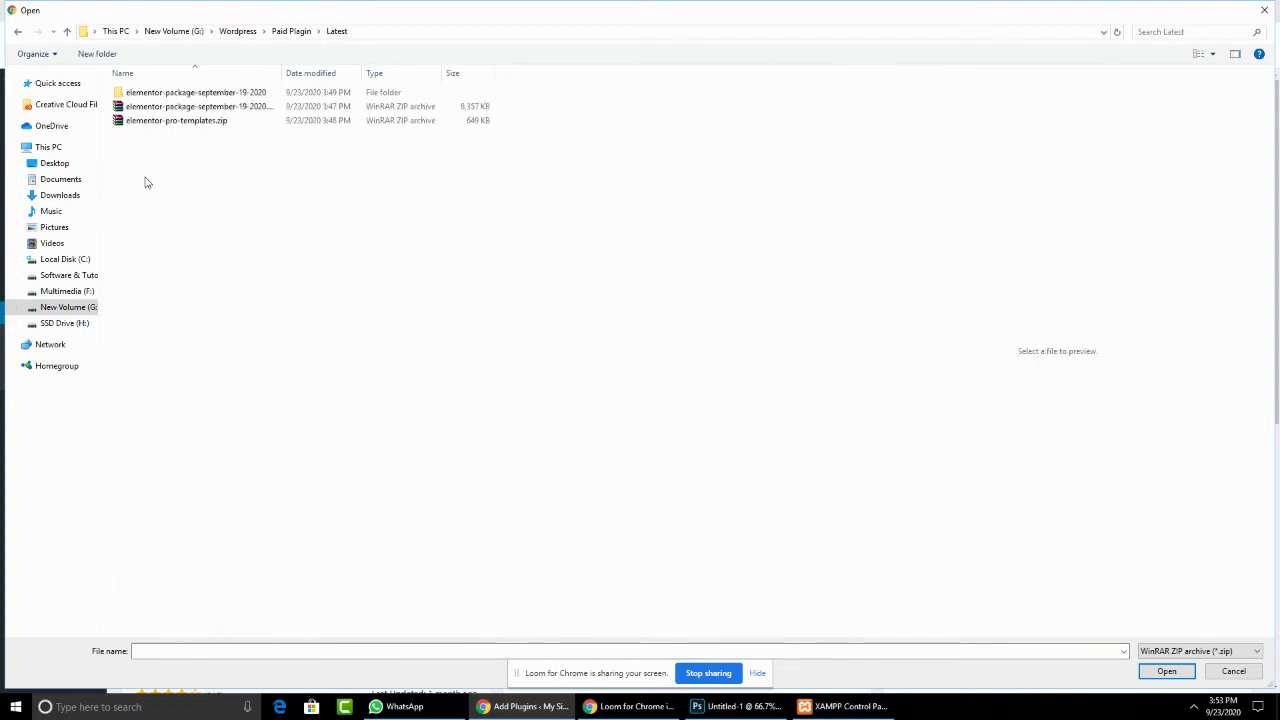
pyautogui.doubleClick(160, 93)
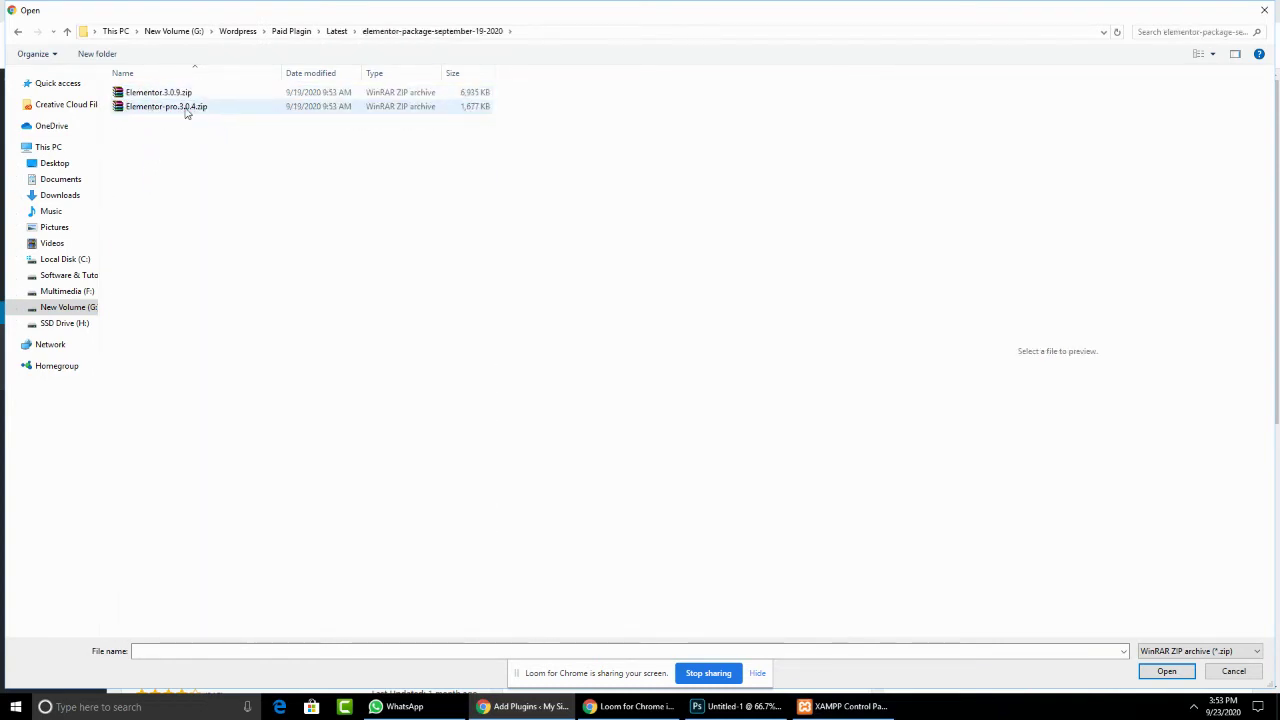
pyautogui.doubleClick(166, 107)
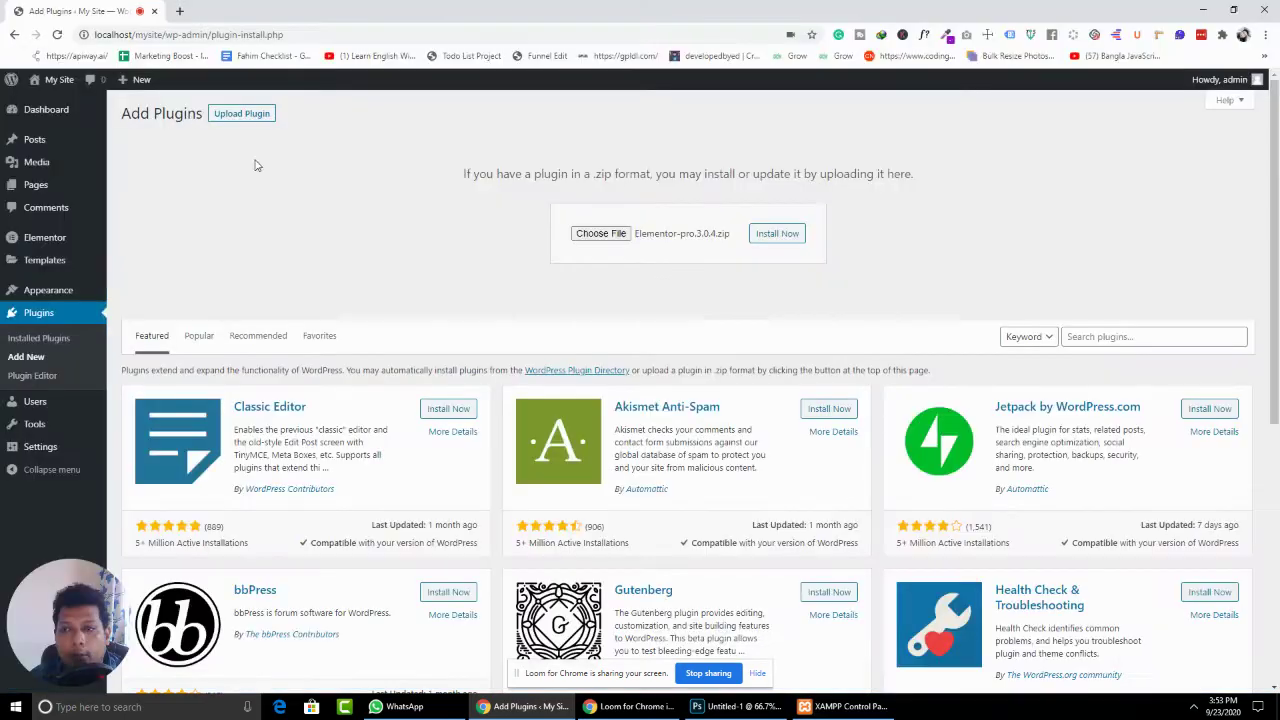
pyautogui.click(772, 232)
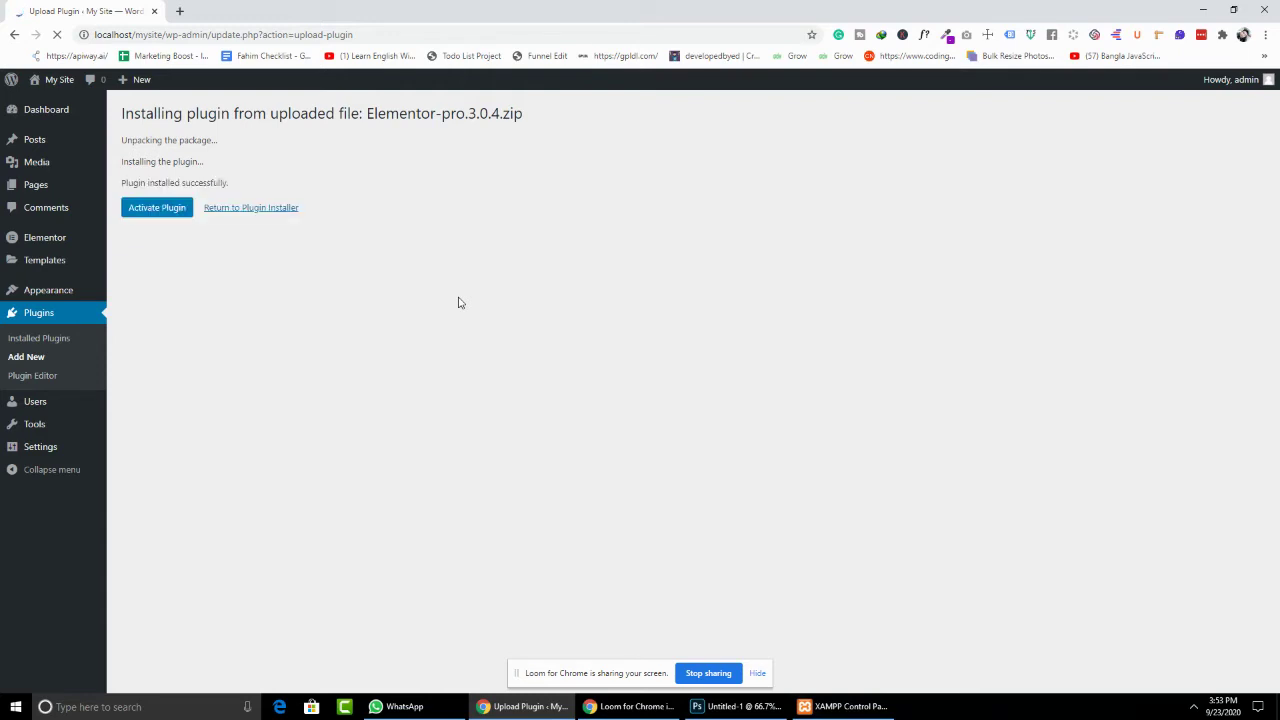
pyautogui.click(160, 217)
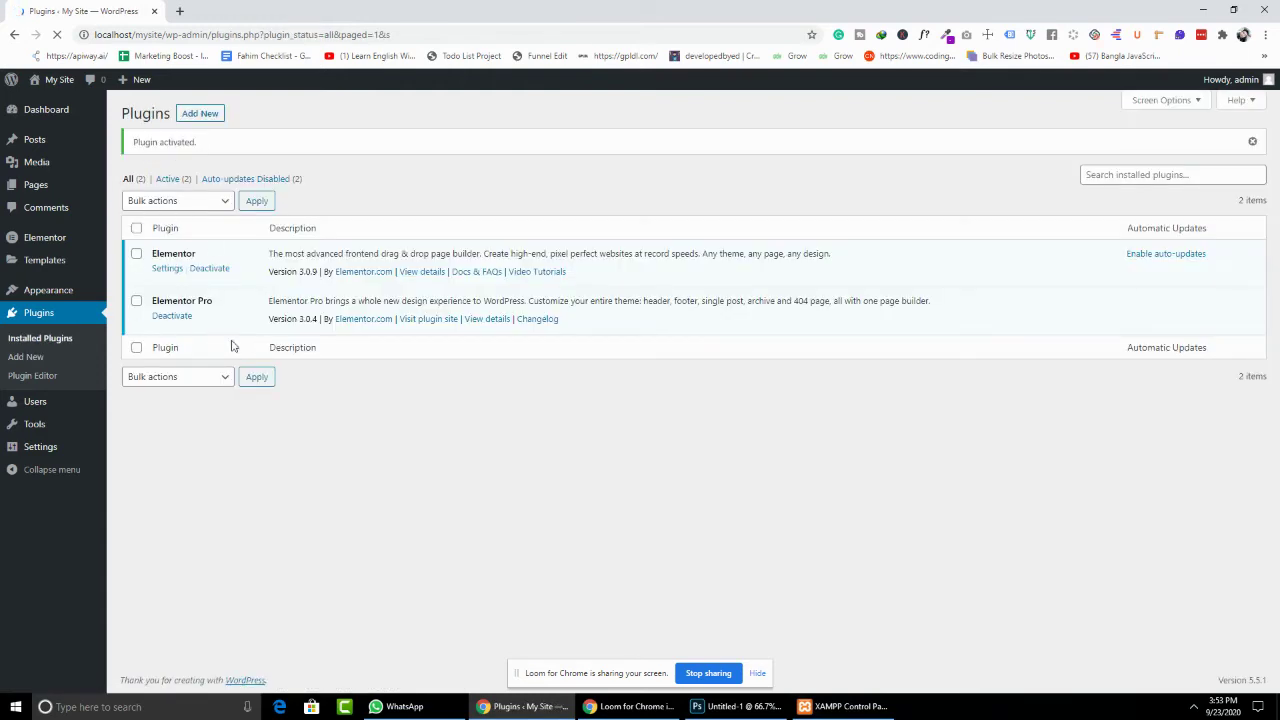
# - Open Elementor's license settings and check the license status of the Pro plugin
pyautogui.moveTo(44, 237)
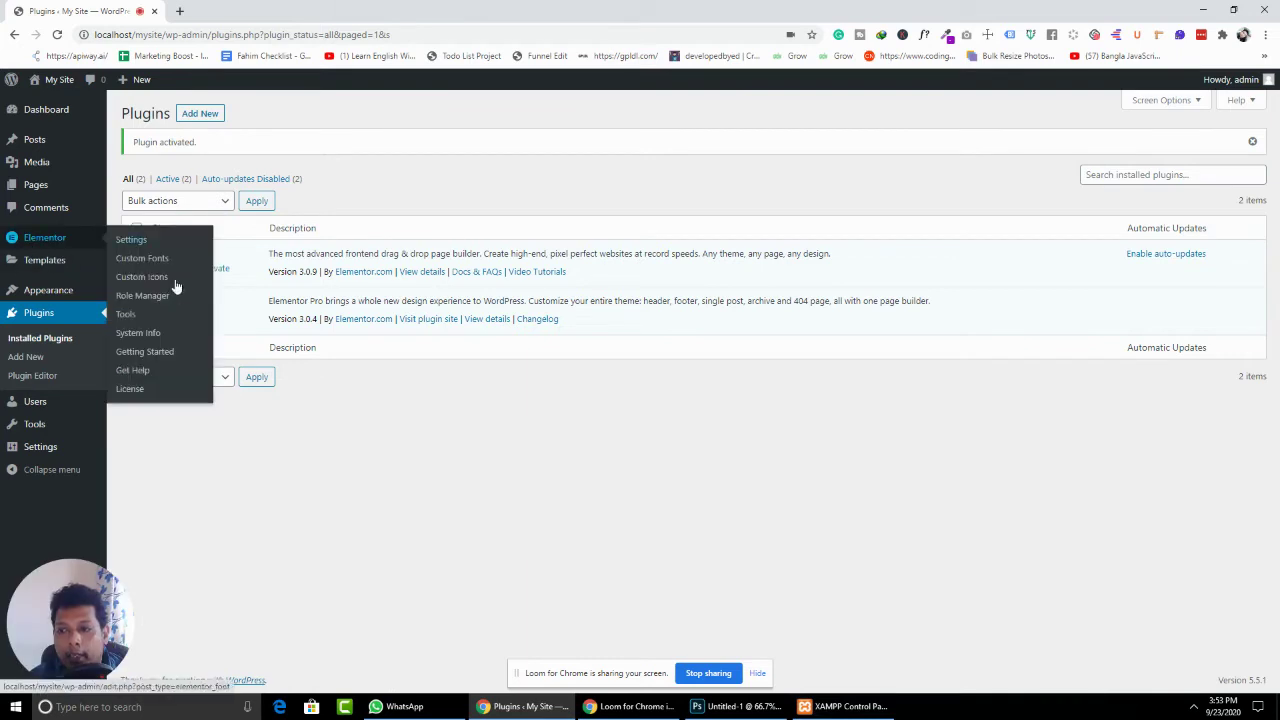
pyautogui.click(130, 389)
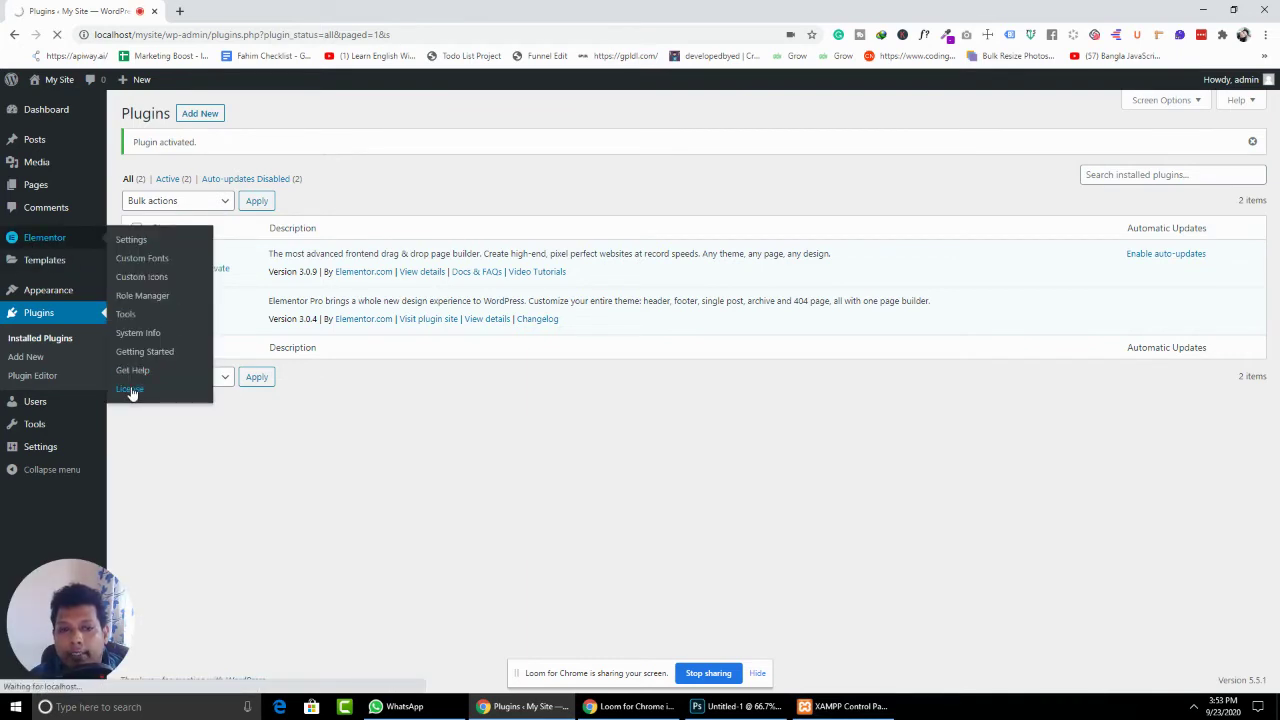
pyautogui.moveTo(205, 162); pyautogui.dragTo(157, 161)
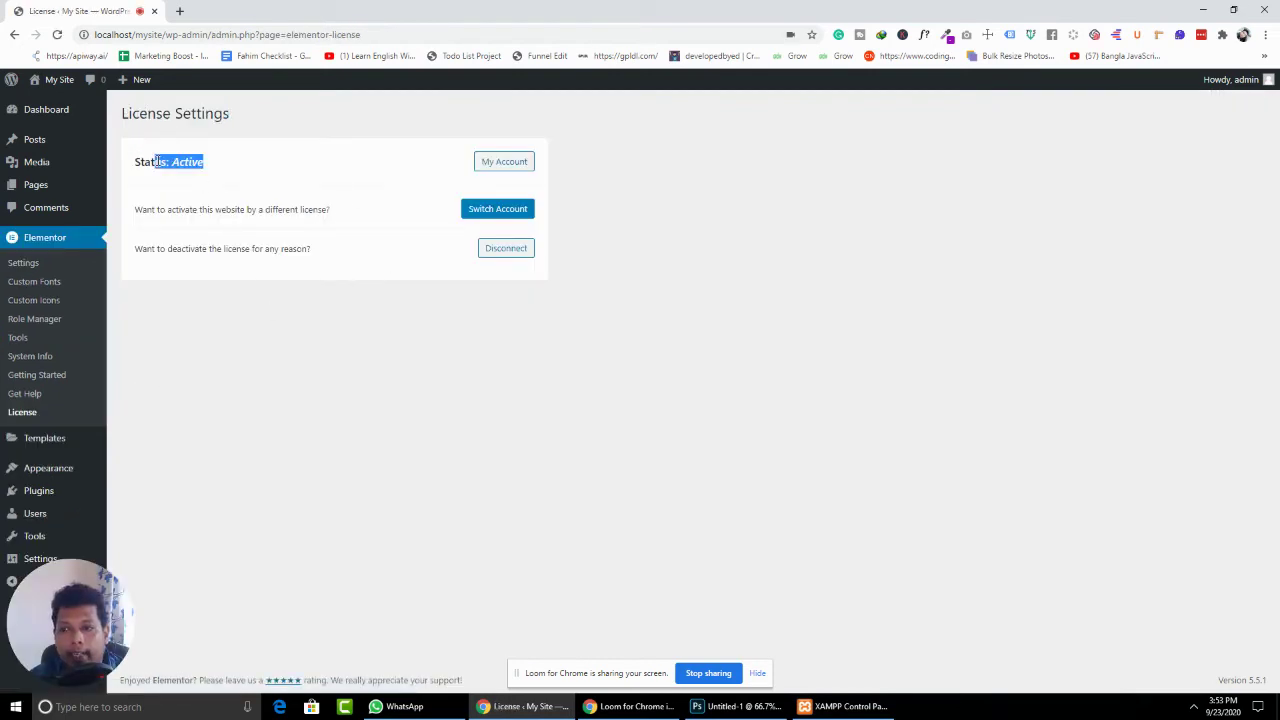
pyautogui.click(277, 260)
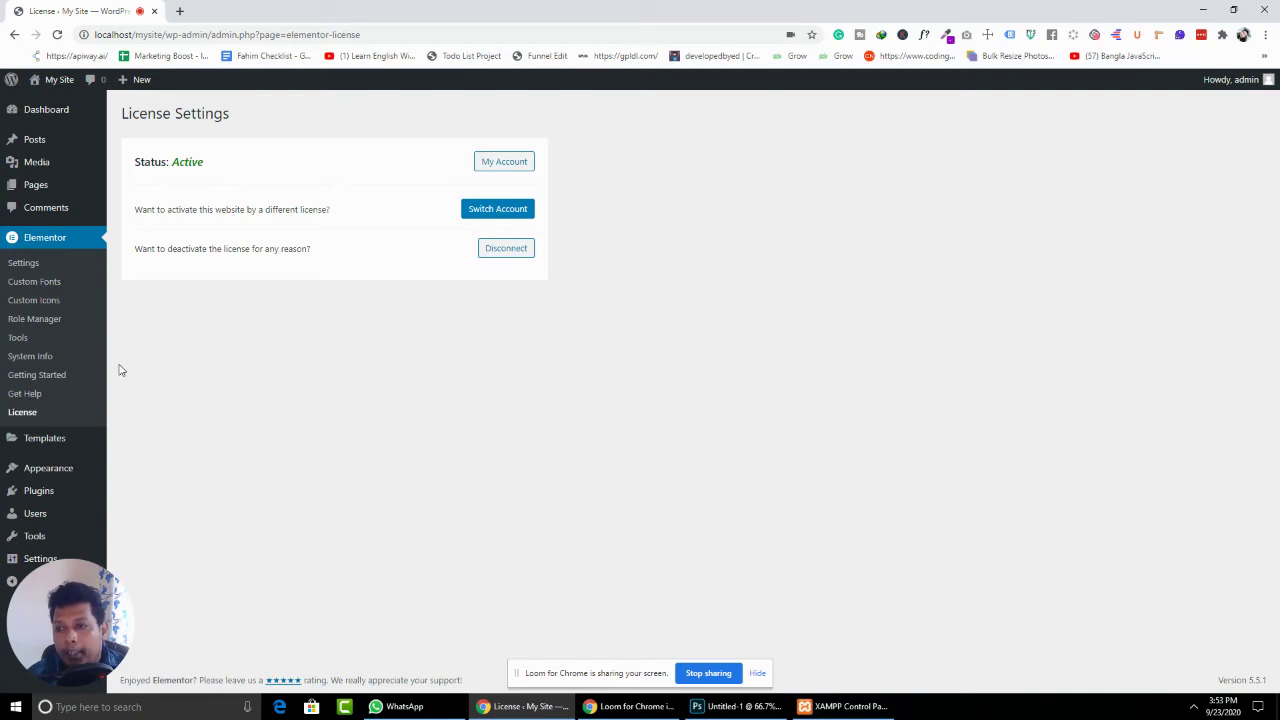
# - Create a new page from the Pages list and go through the block editor's welcome guide to dismiss it
pyautogui.moveTo(50, 557)
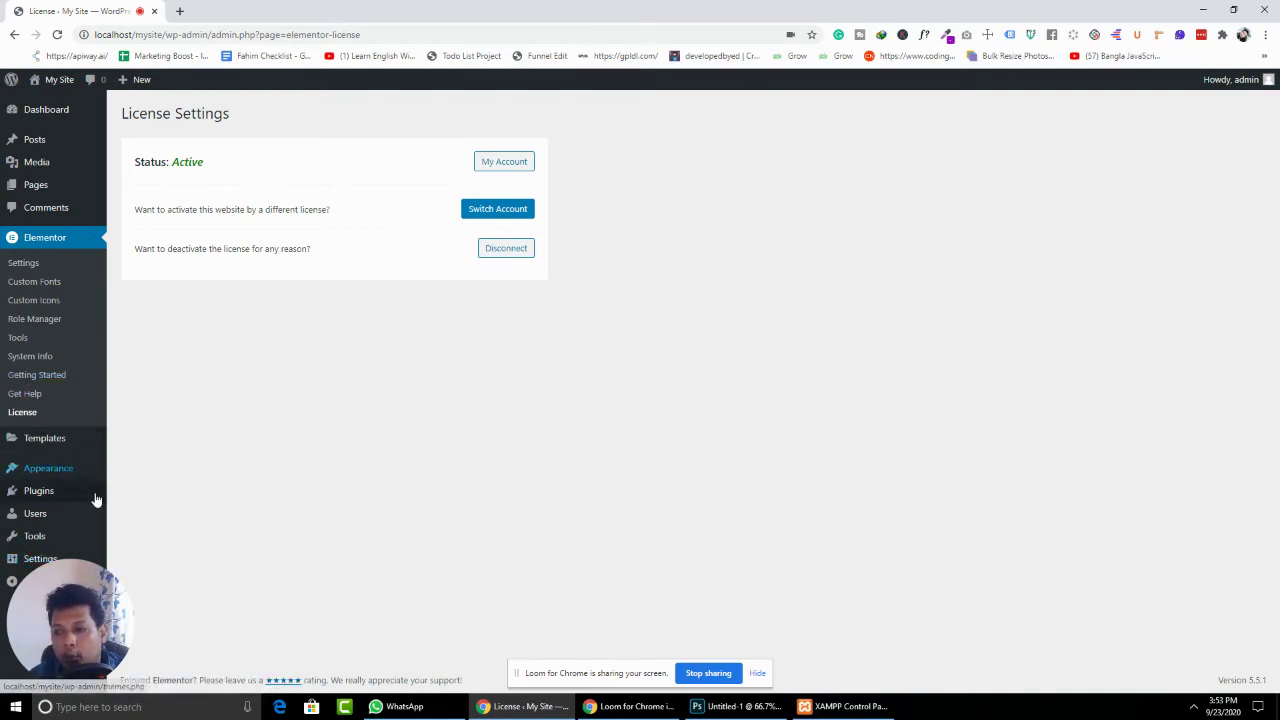
pyautogui.click(63, 194)
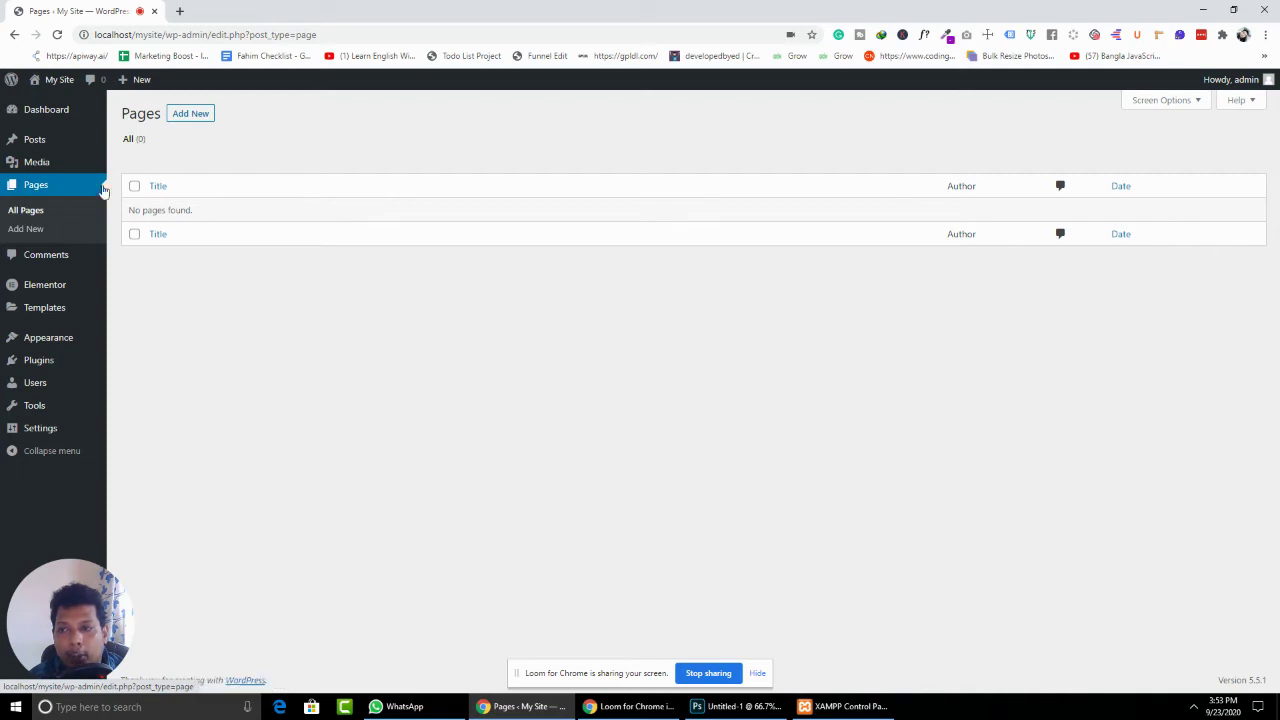
pyautogui.click(184, 113)
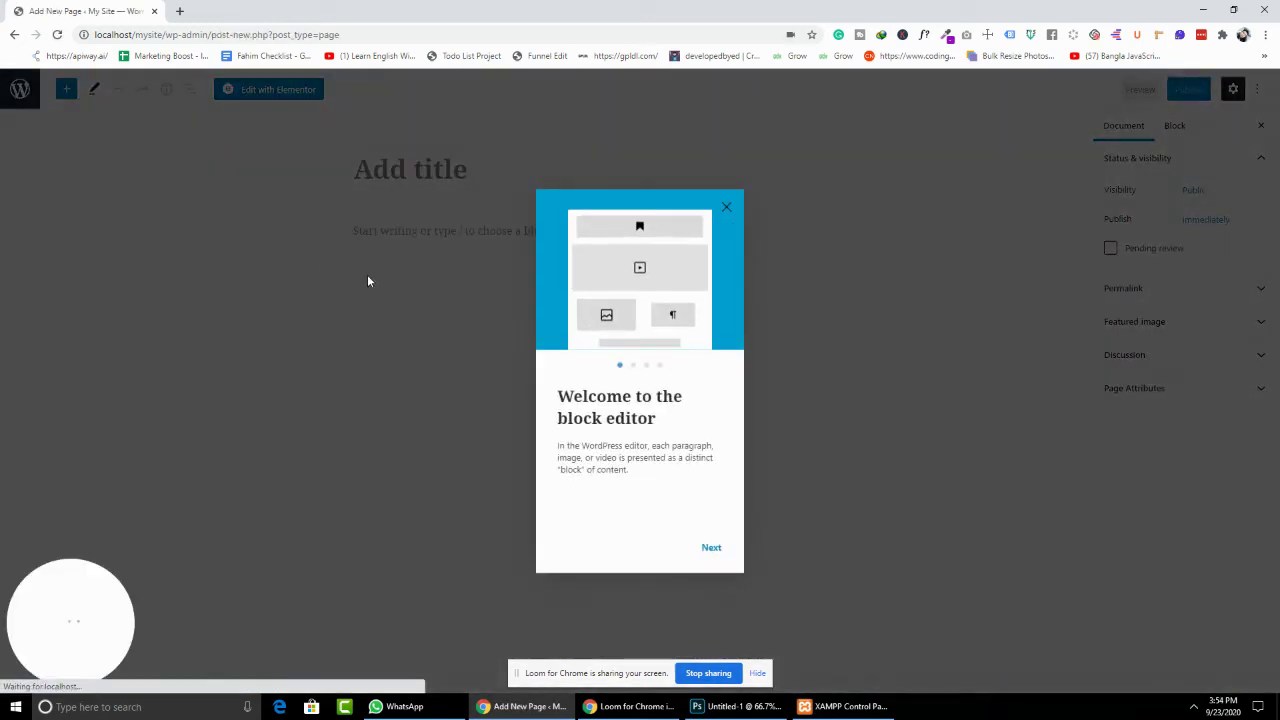
pyautogui.click(711, 547)
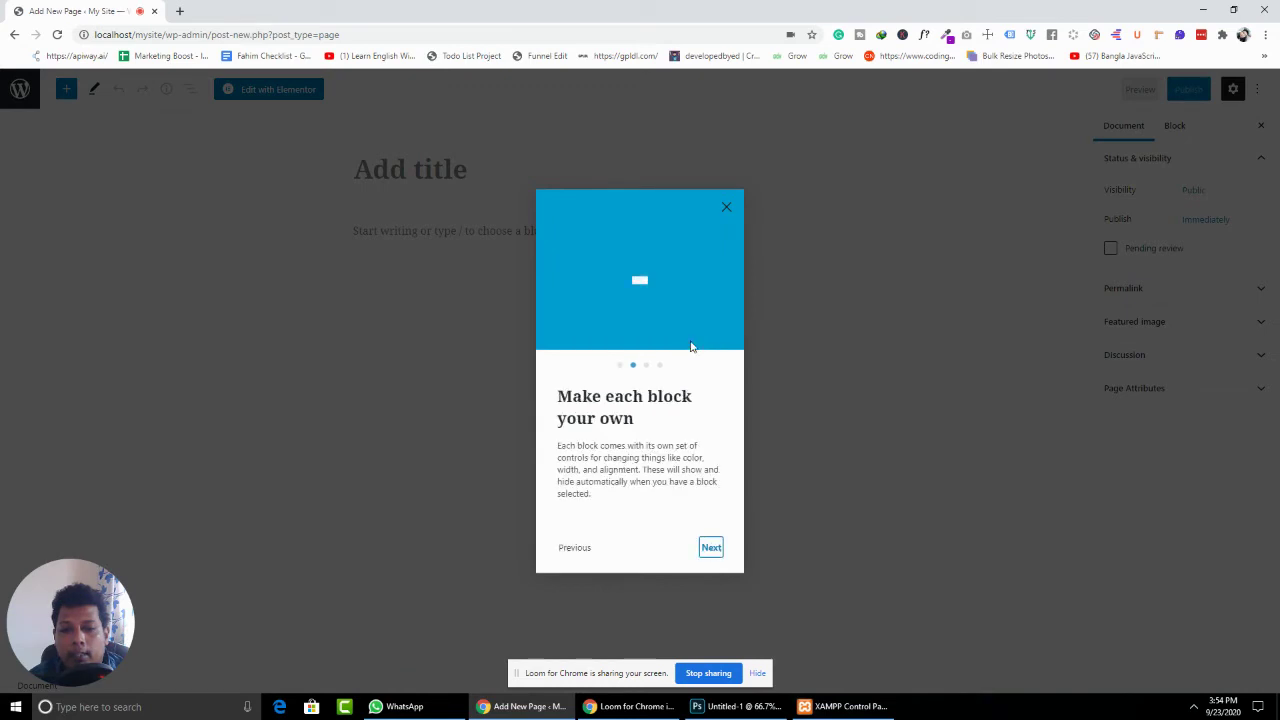
pyautogui.click(711, 548)
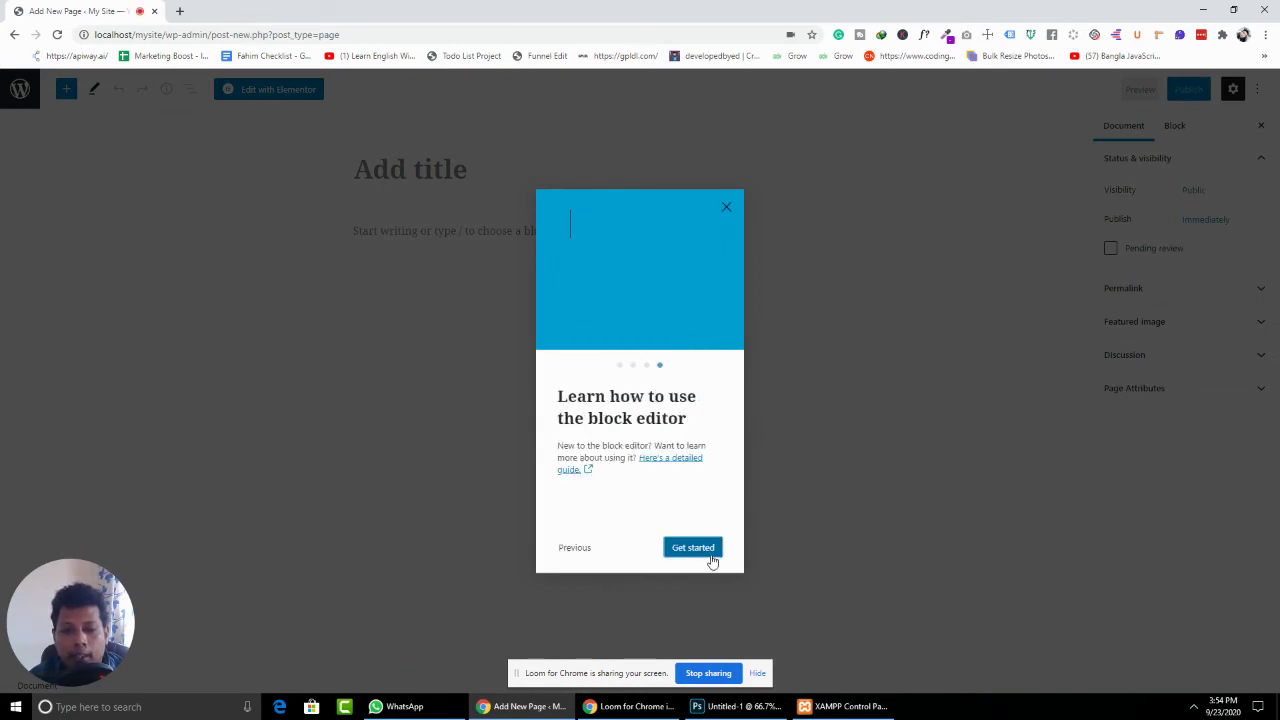
pyautogui.click(711, 548)
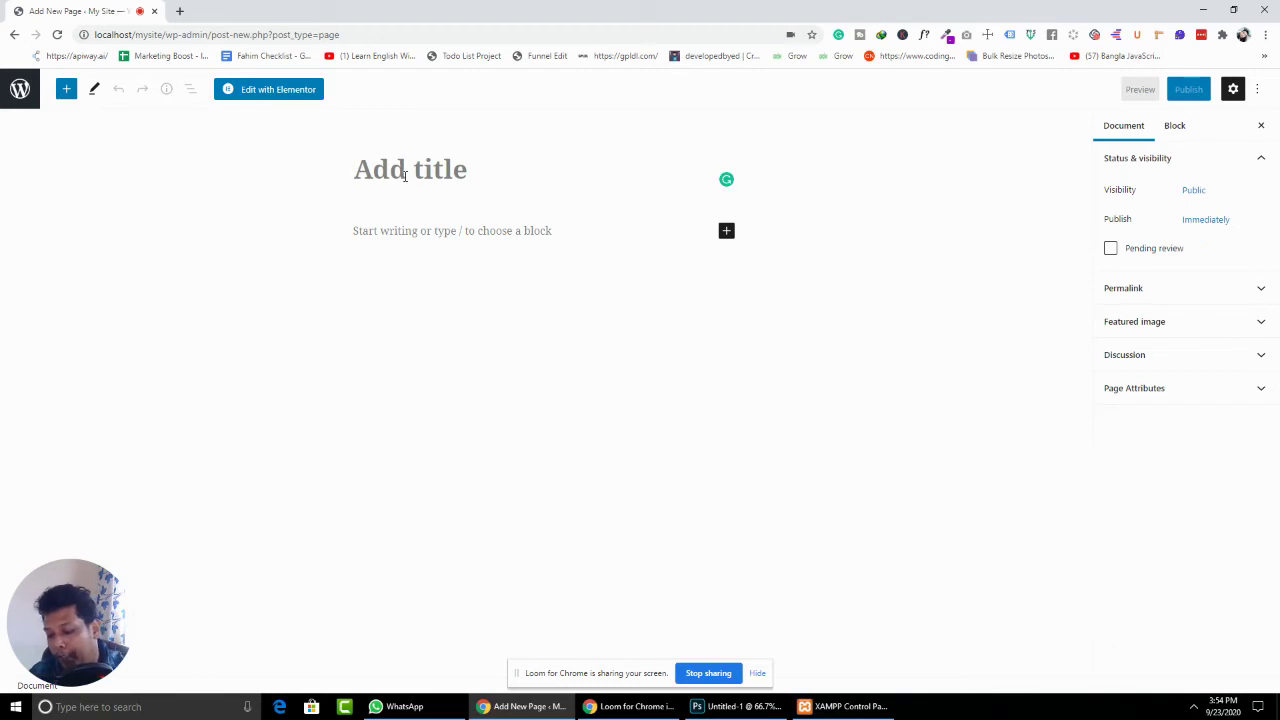
# - Title the new page Home and publish it
pyautogui.write('How')
pyautogui.press('BackSpace')
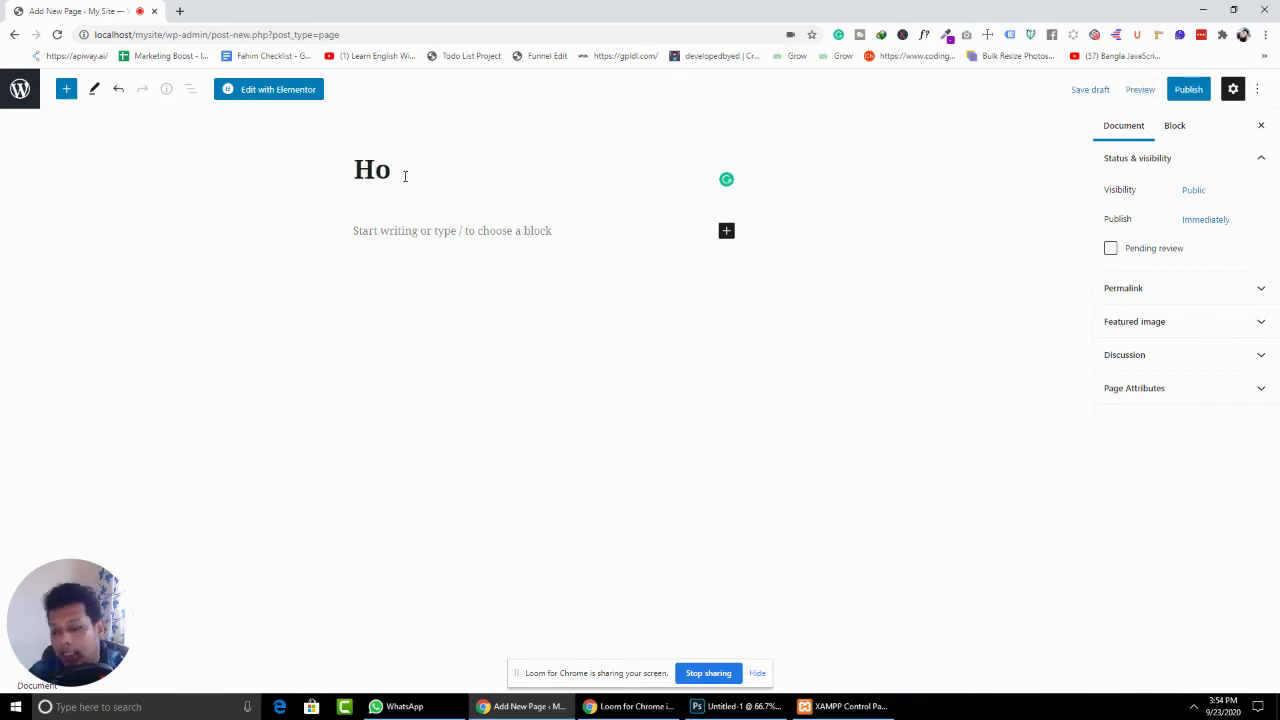
pyautogui.write('me')
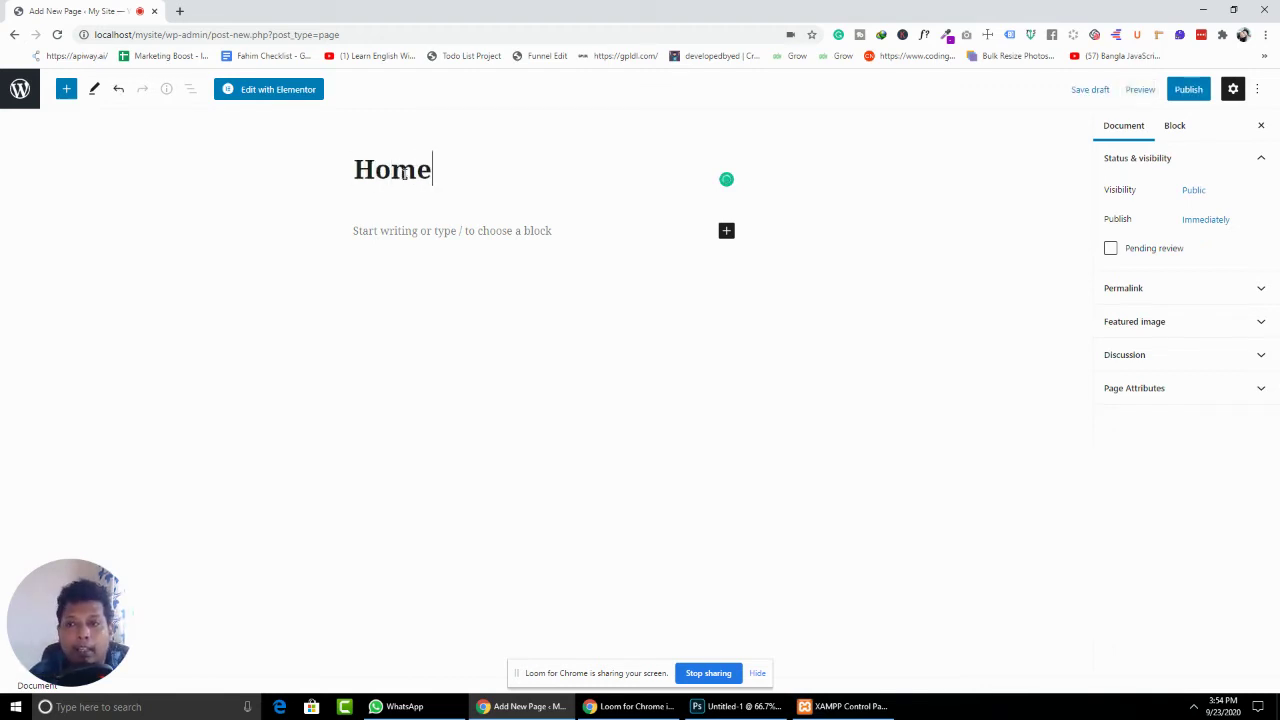
pyautogui.click(1186, 94)
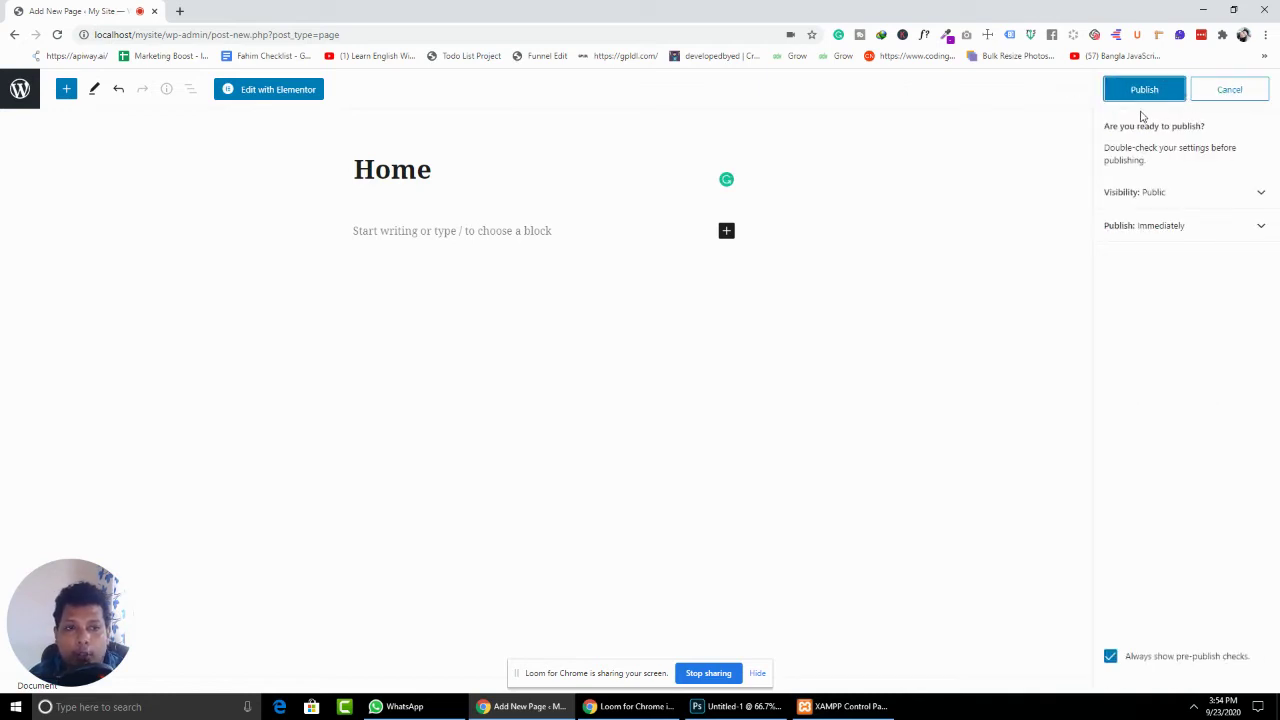
pyautogui.click(1143, 94)
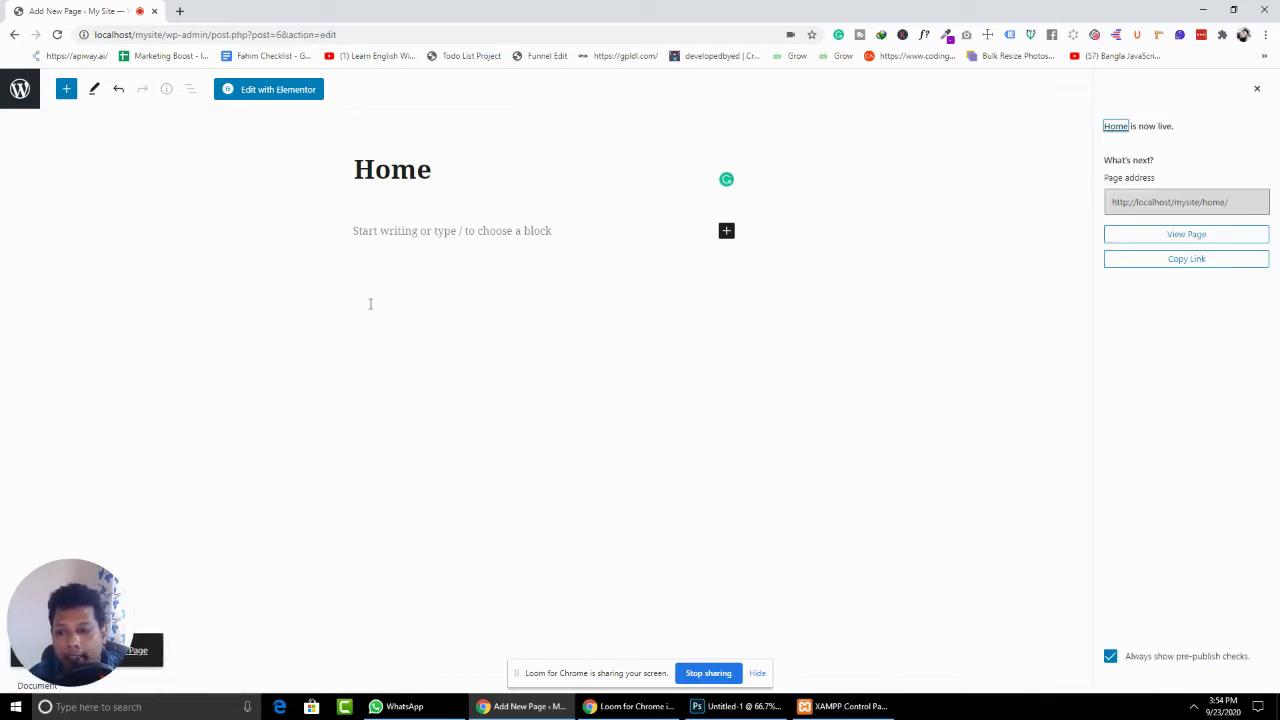
# - Return to the Pages list, view the published Home page in a separate tab, and close that tab
pyautogui.click(20, 89)
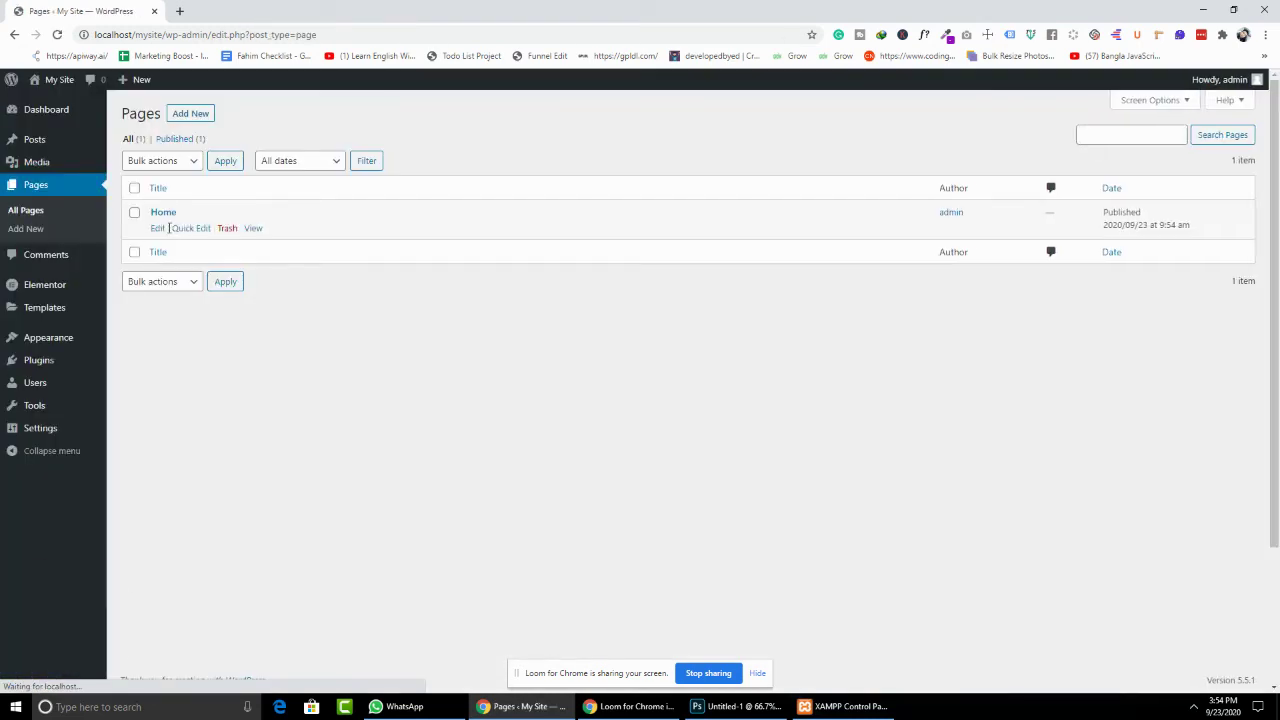
pyautogui.rightClick(253, 229)
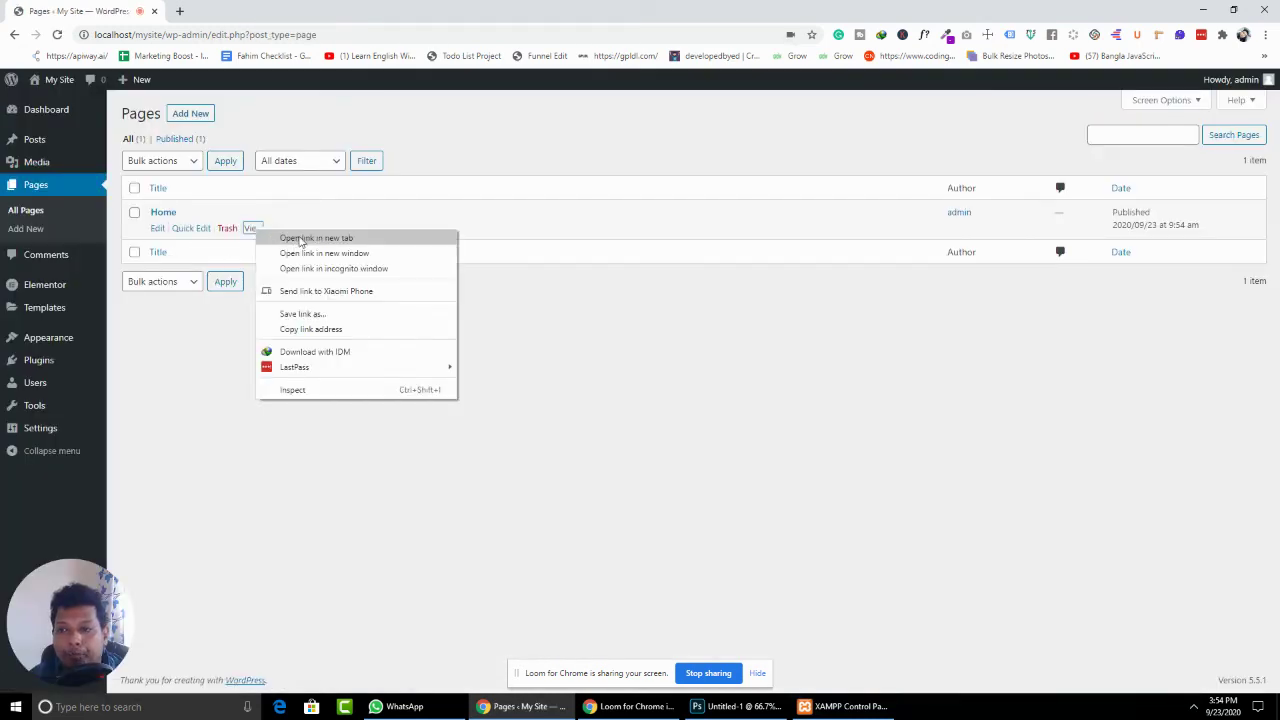
pyautogui.click(300, 240)
pyautogui.click(226, 10)
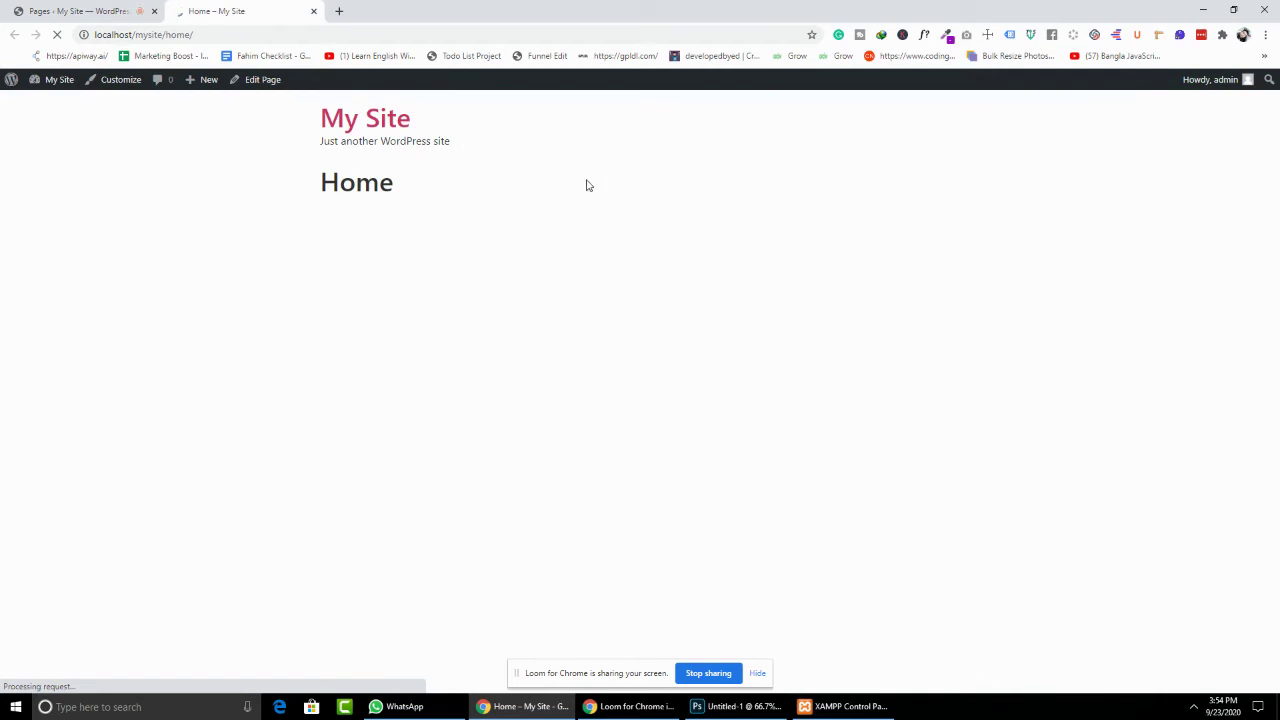
pyautogui.click(313, 11)
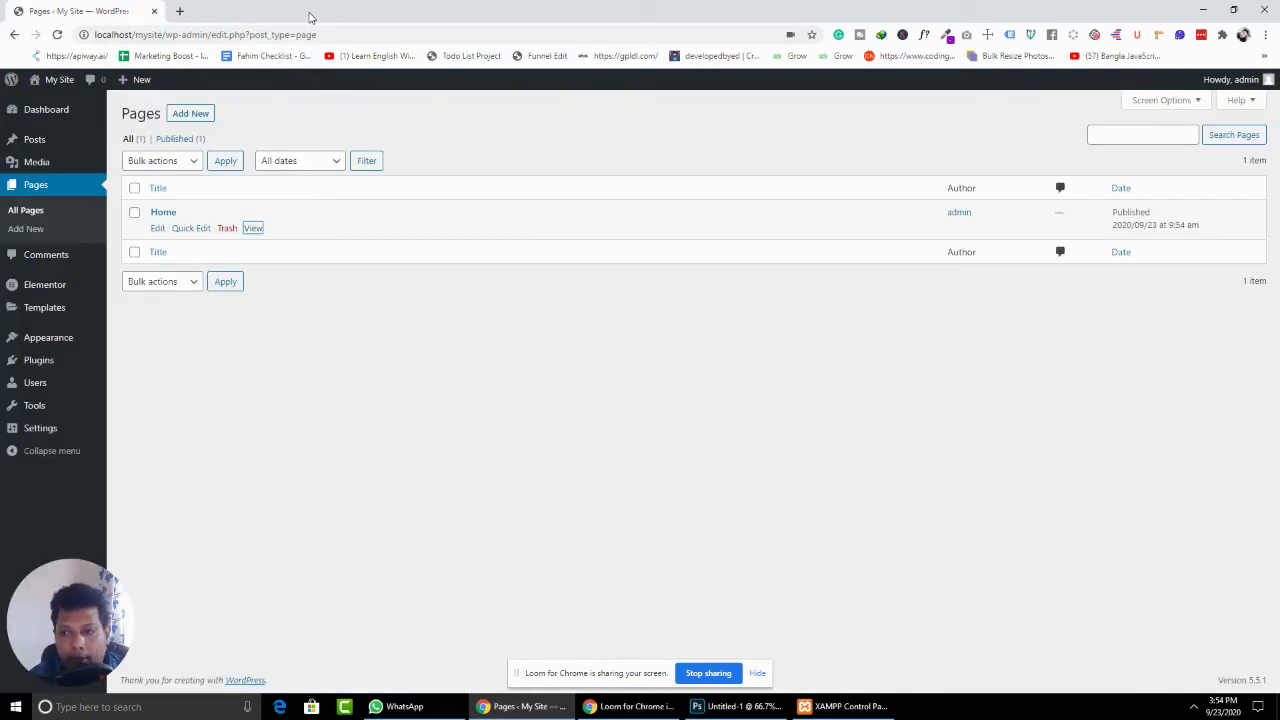
# - Edit the Home page, set its page template to Elementor Canvas, and update the page
pyautogui.click(157, 229)
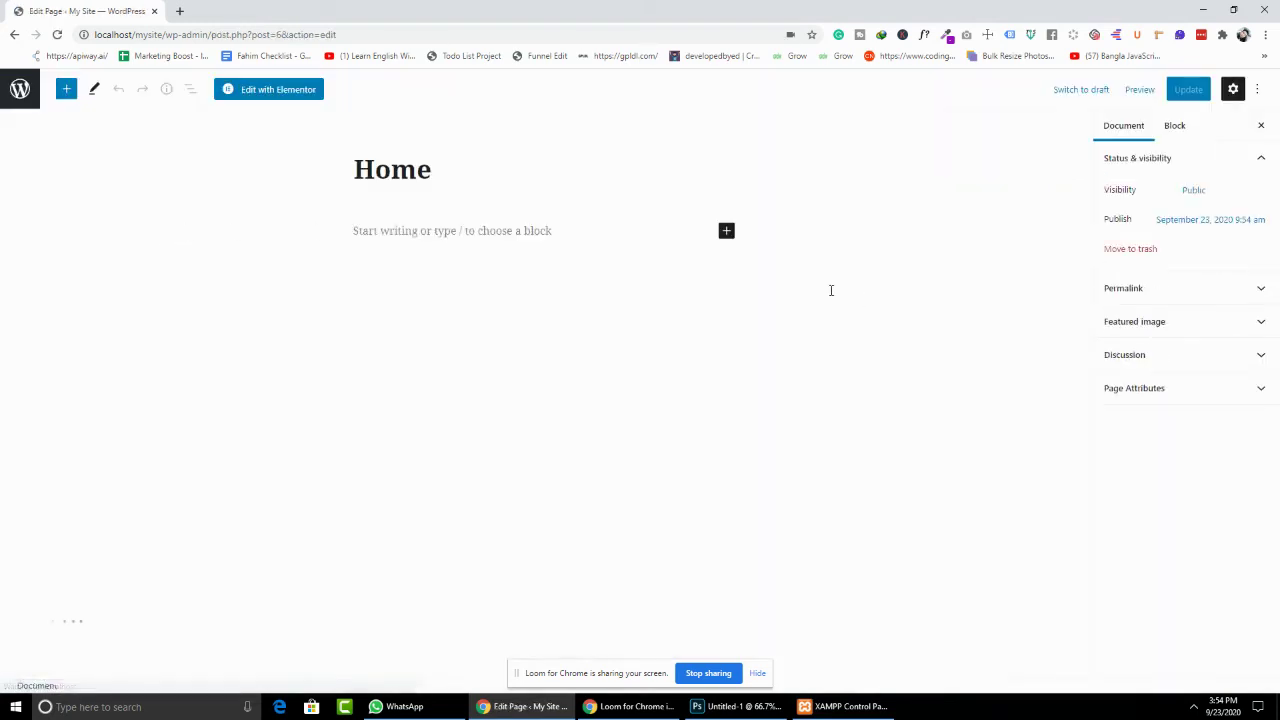
pyautogui.click(1146, 393)
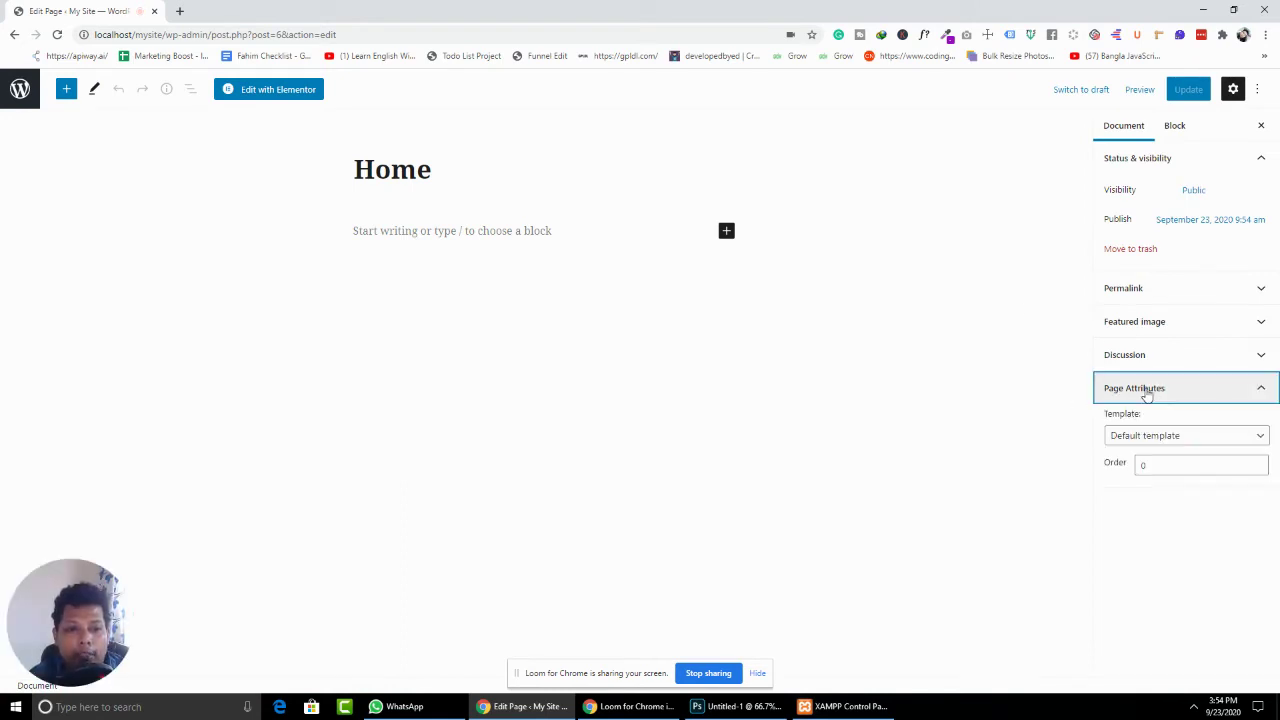
pyautogui.click(1155, 445)
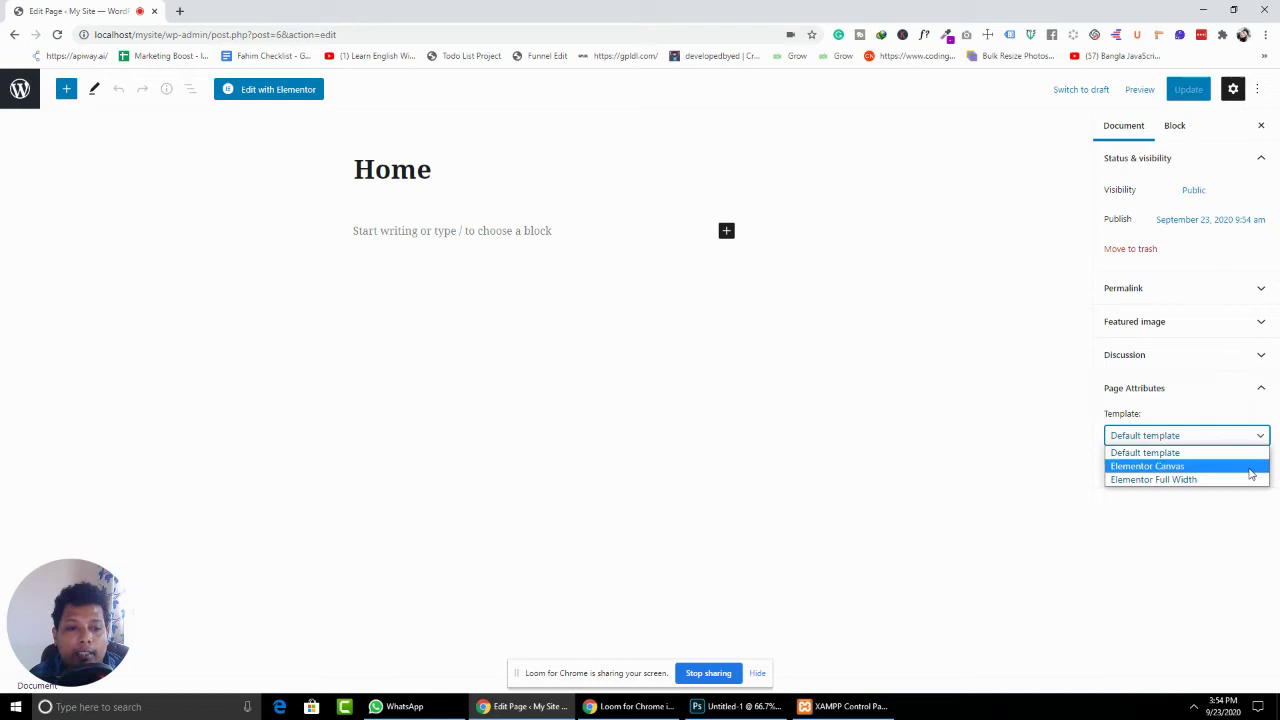
pyautogui.click(1183, 467)
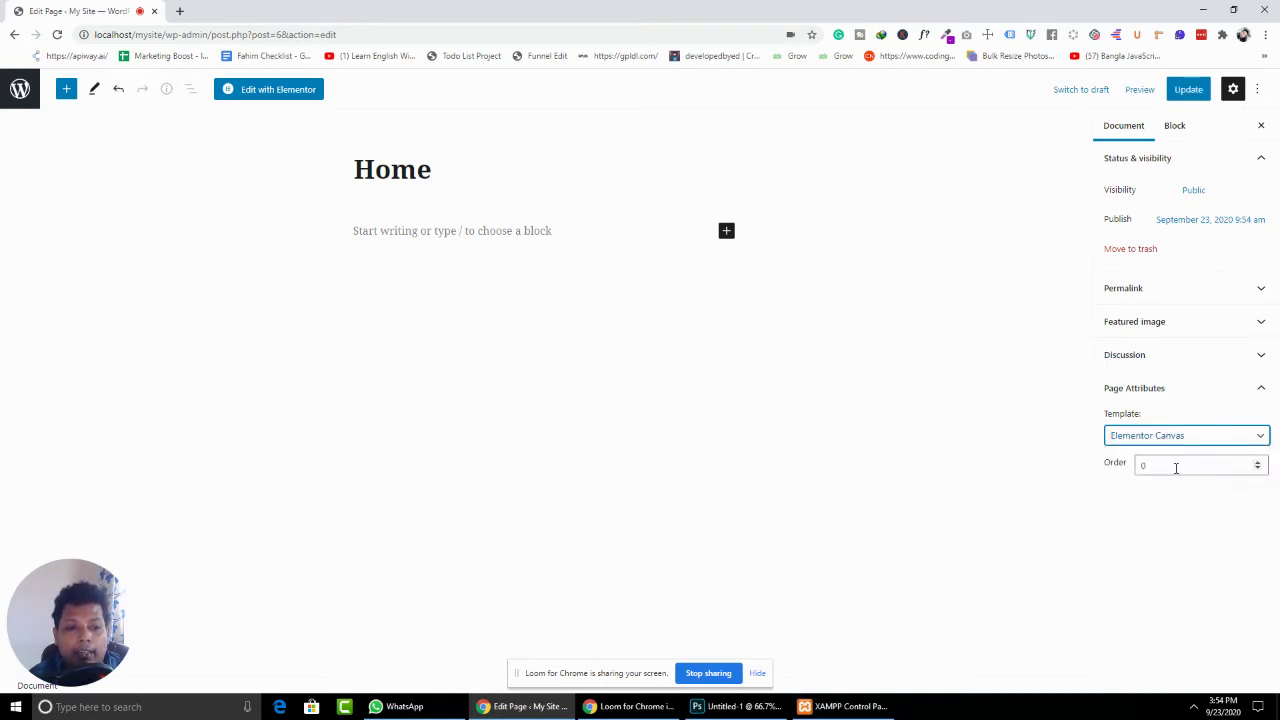
pyautogui.click(1188, 92)
# - Preview the Home page in a new tab to check the effect of the template, and return to the editor
pyautogui.click(1140, 92)
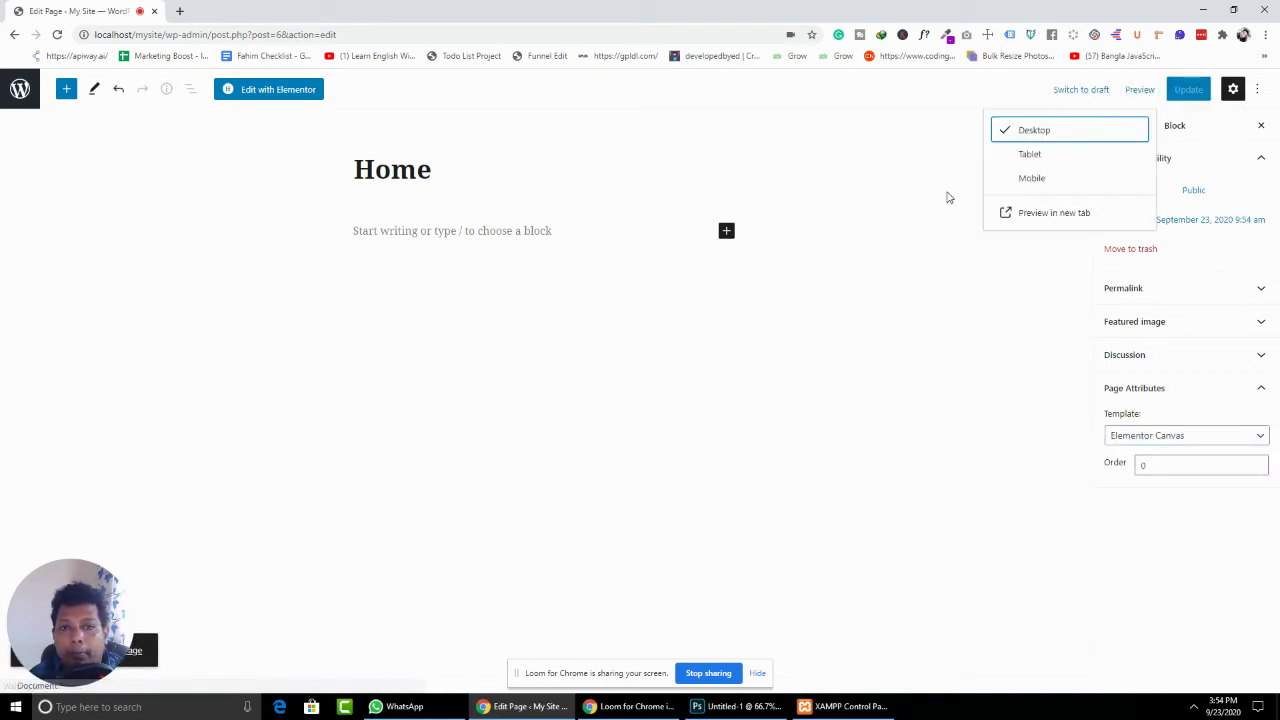
pyautogui.click(991, 224)
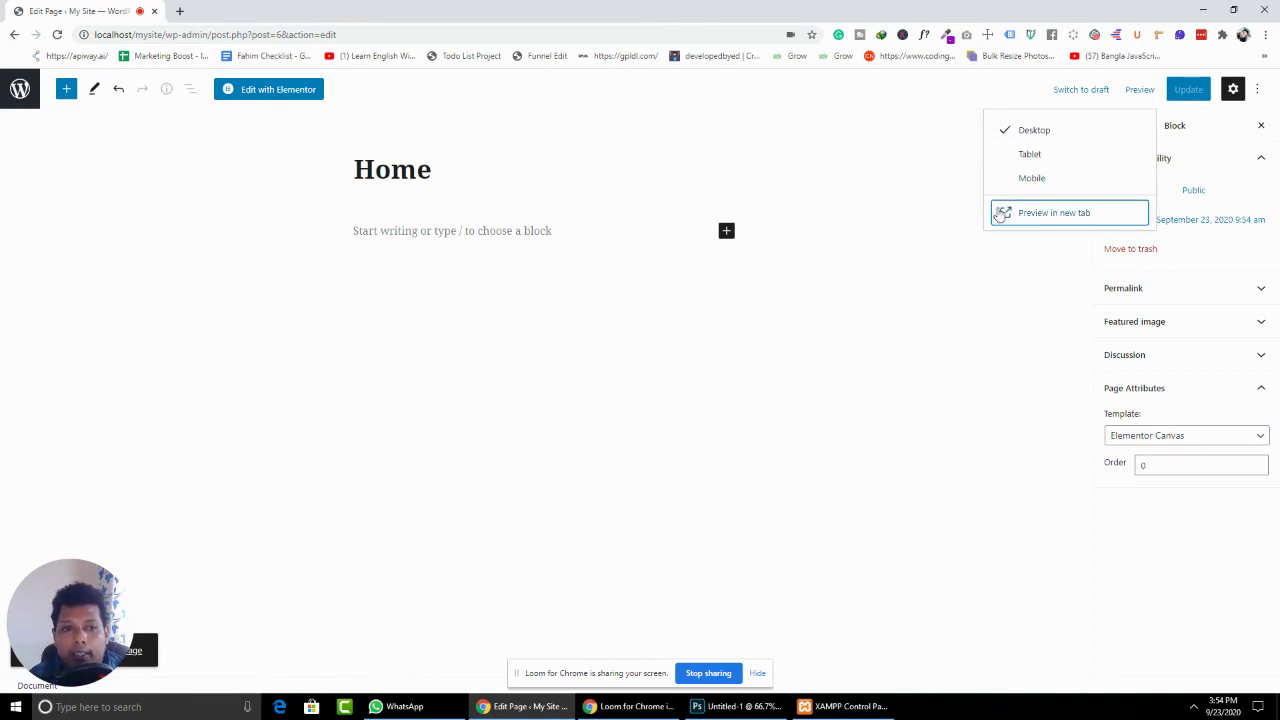
pyautogui.click(1035, 213)
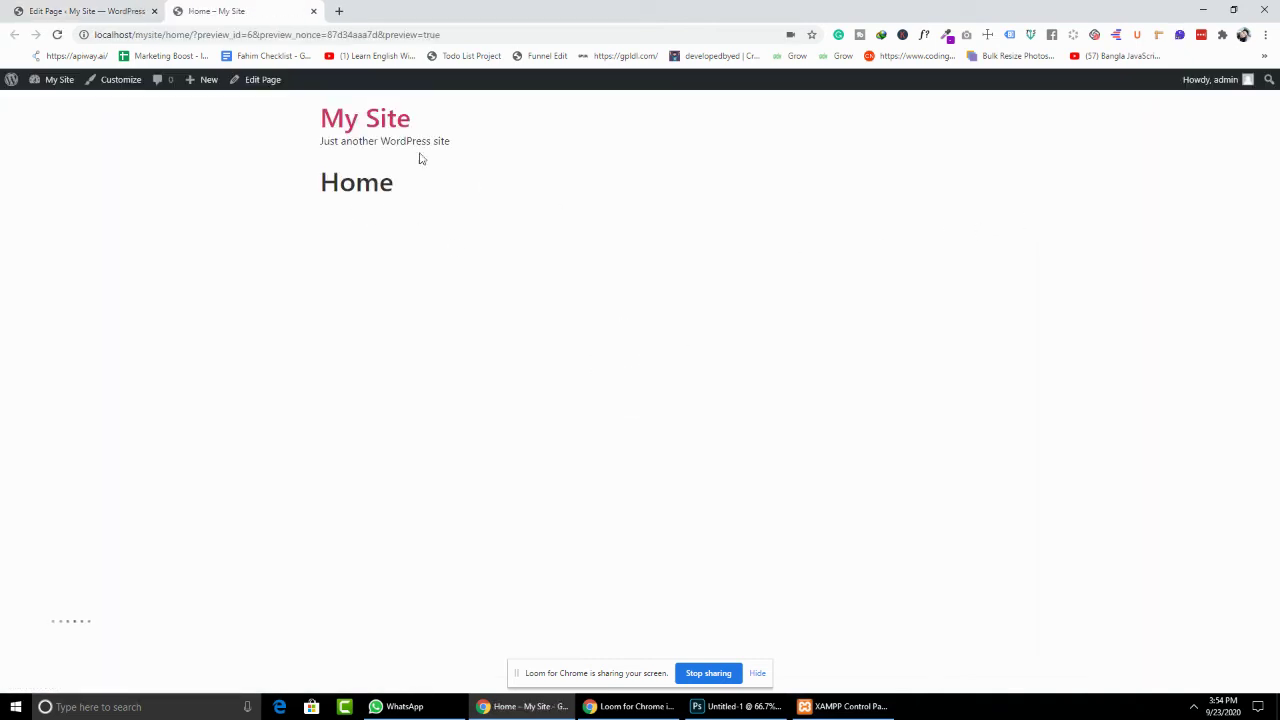
pyautogui.click(120, 11)
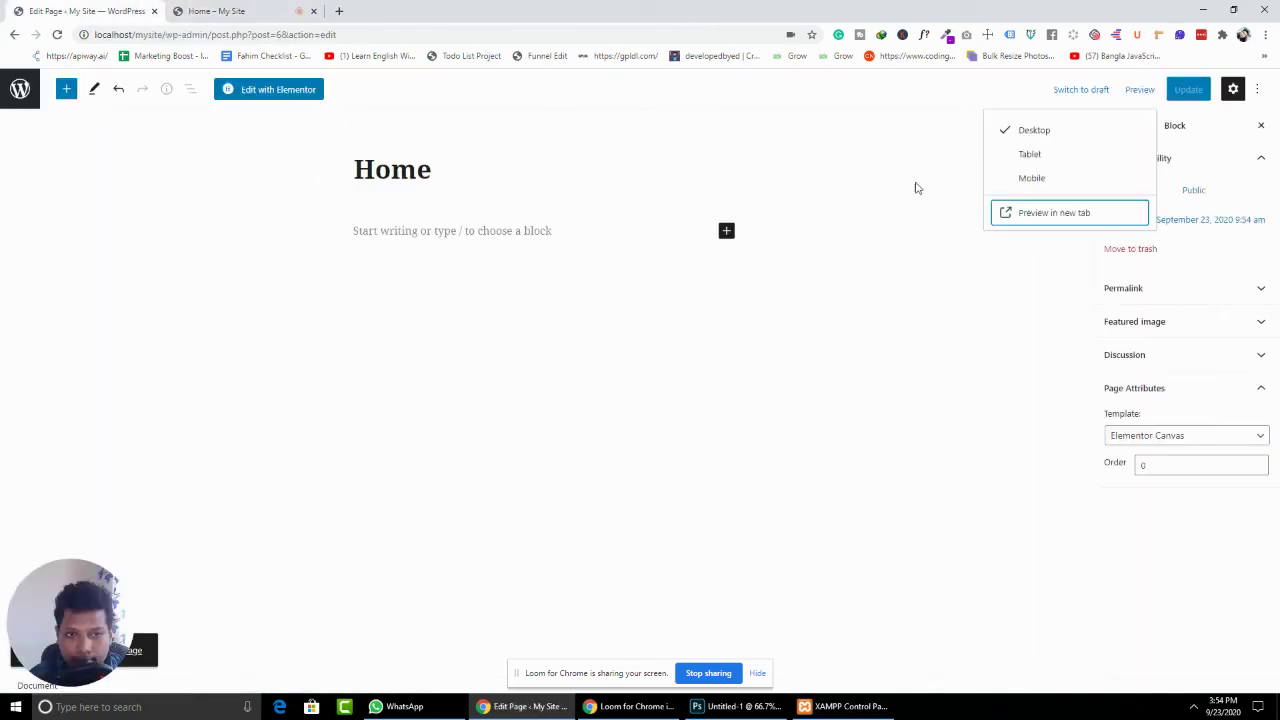
# - Set the Home page's template to Elementor Full Width and update the page
pyautogui.click(1147, 440)
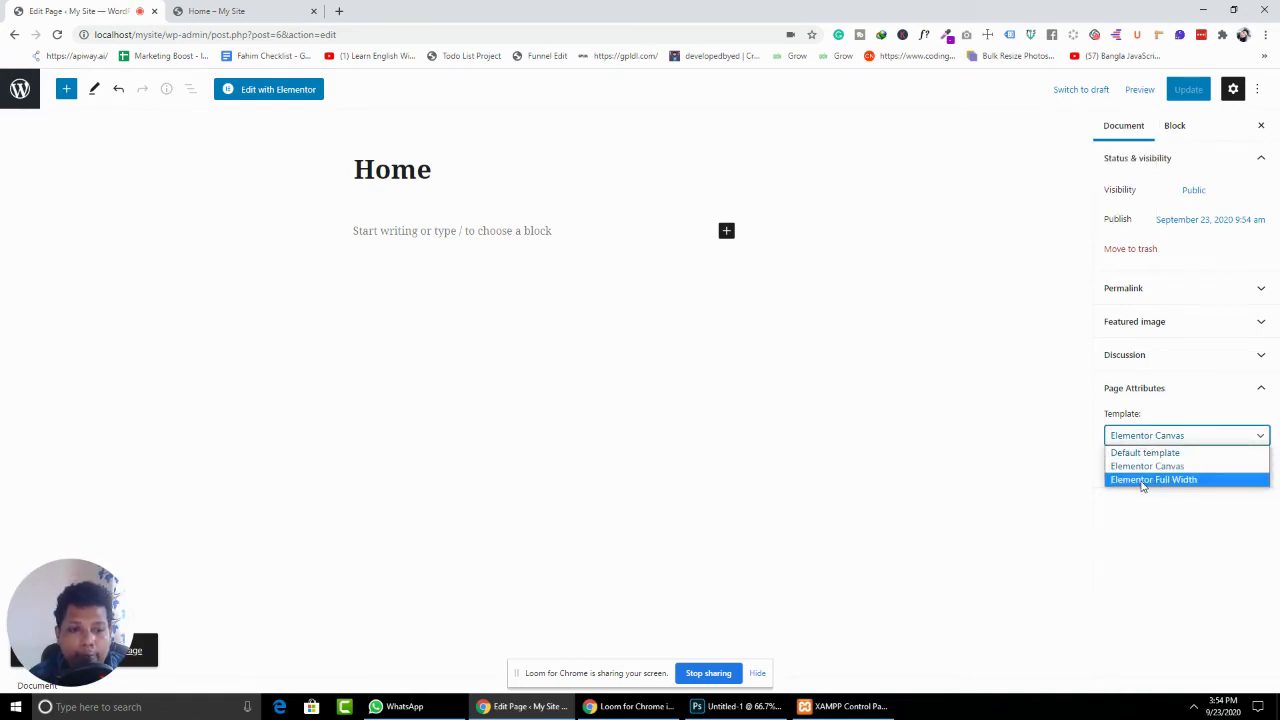
pyautogui.click(1142, 482)
pyautogui.click(1184, 95)
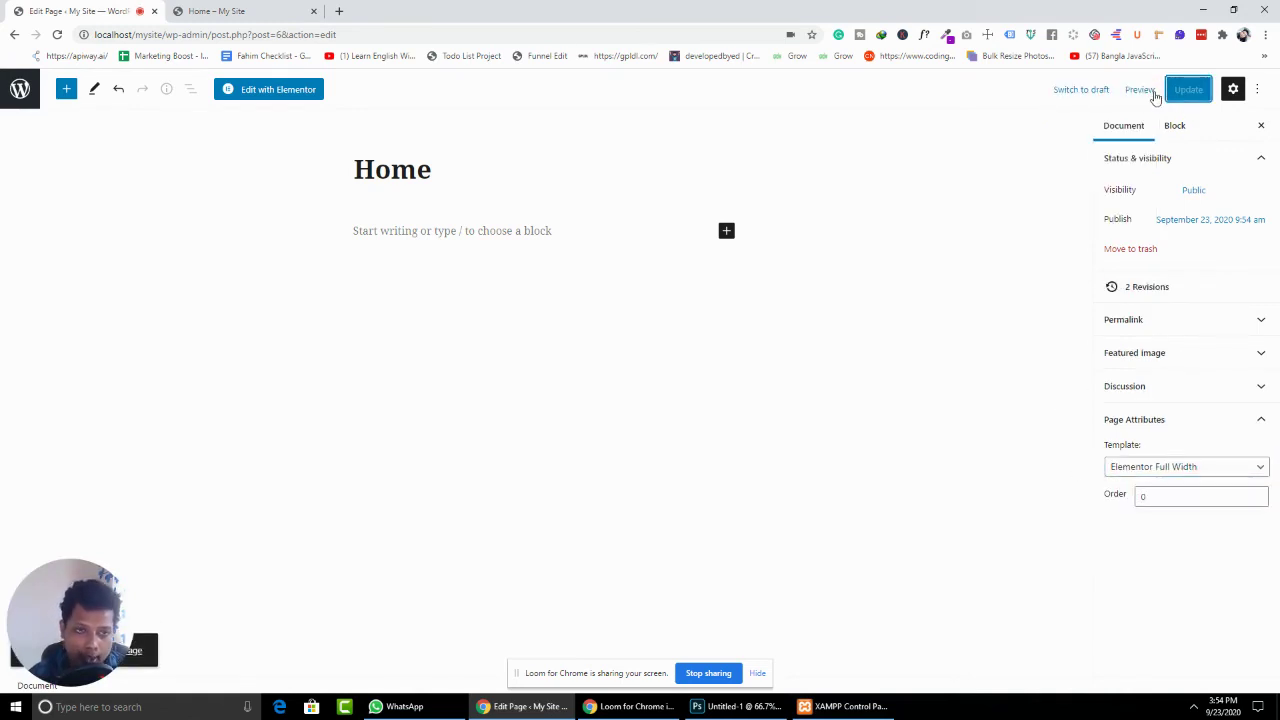
# - Reload the Home page preview, examine the site title and tagline under the new template, and return to the page editor
pyautogui.click(245, 10)
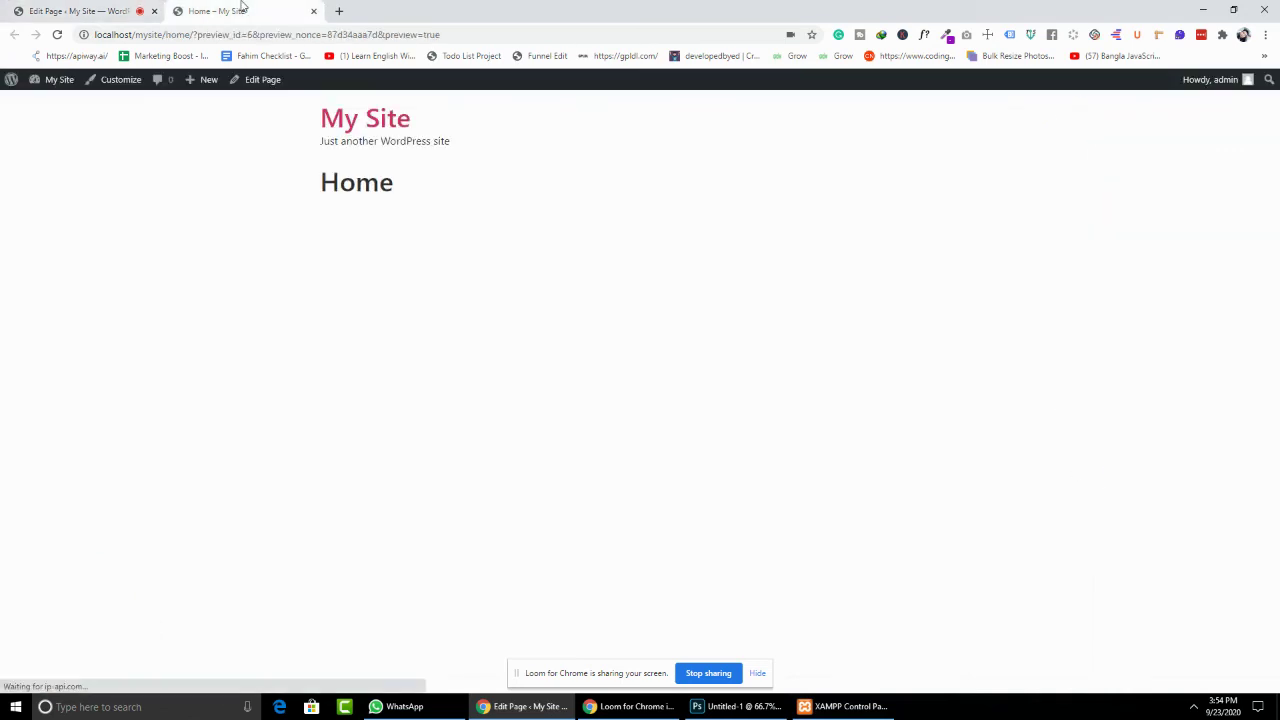
pyautogui.click(55, 36)
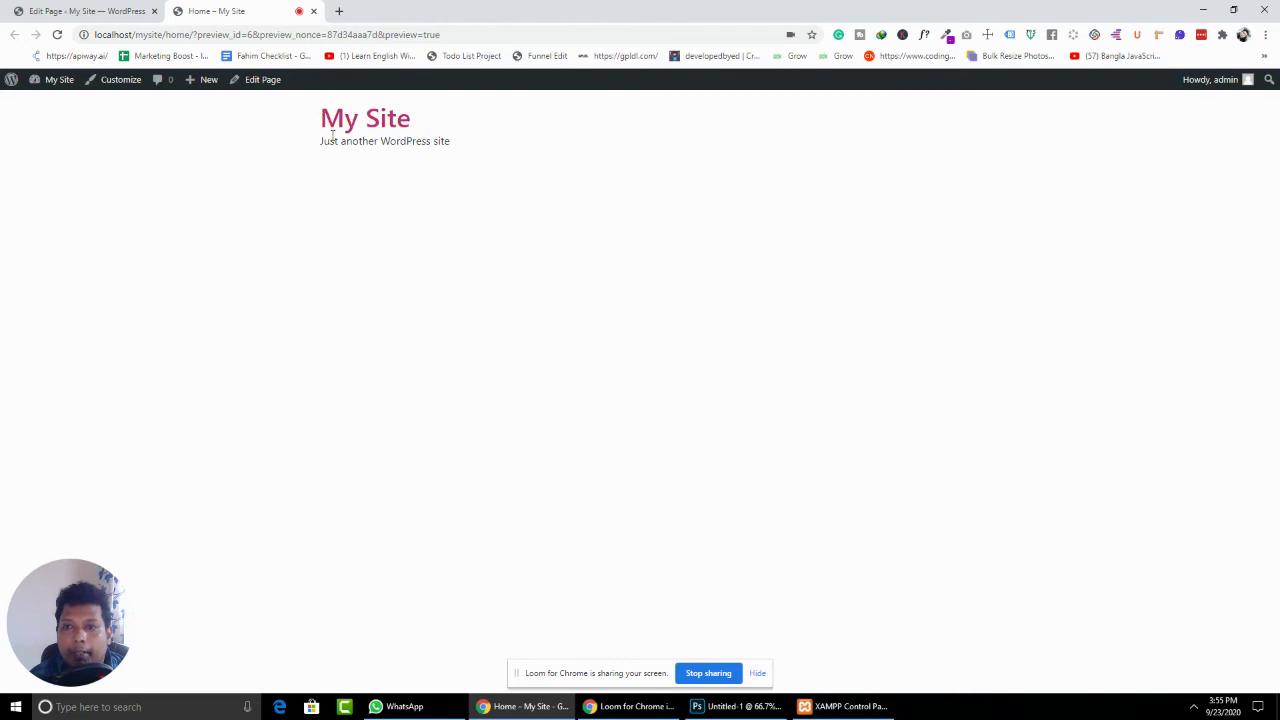
pyautogui.moveTo(309, 123); pyautogui.dragTo(457, 134)
pyautogui.click(457, 162)
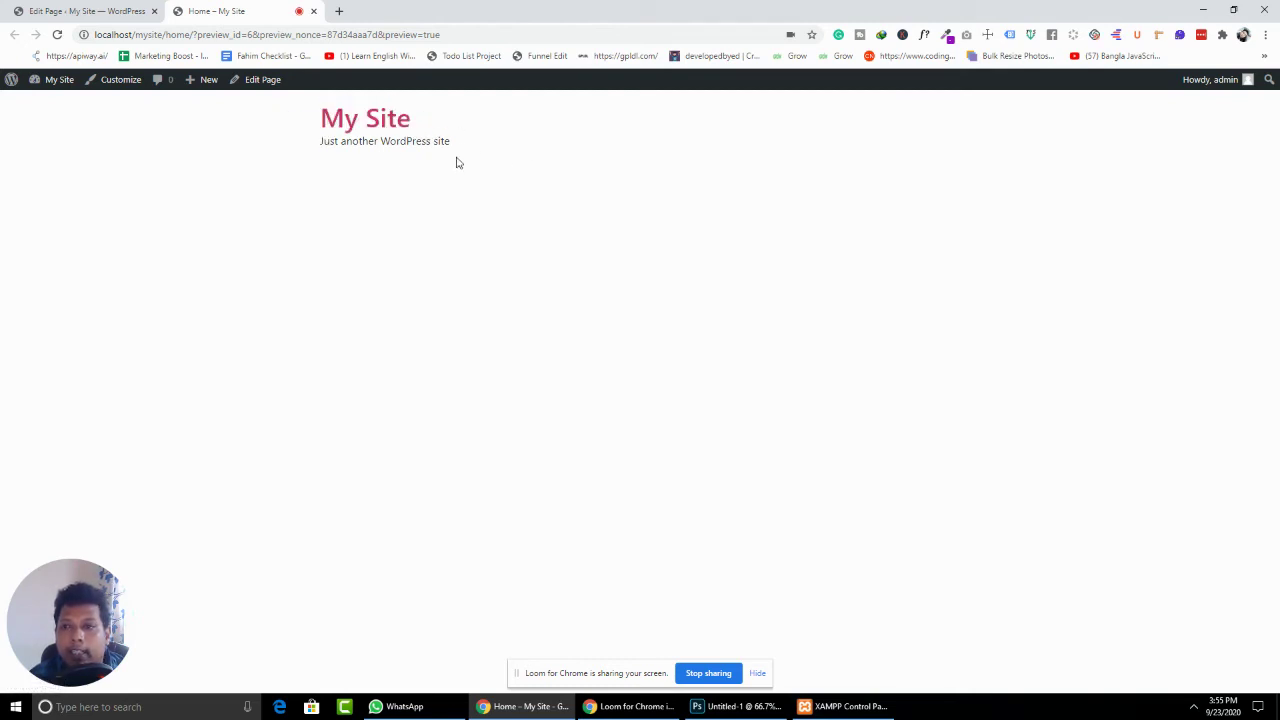
pyautogui.moveTo(329, 146); pyautogui.dragTo(500, 166)
pyautogui.click(369, 149)
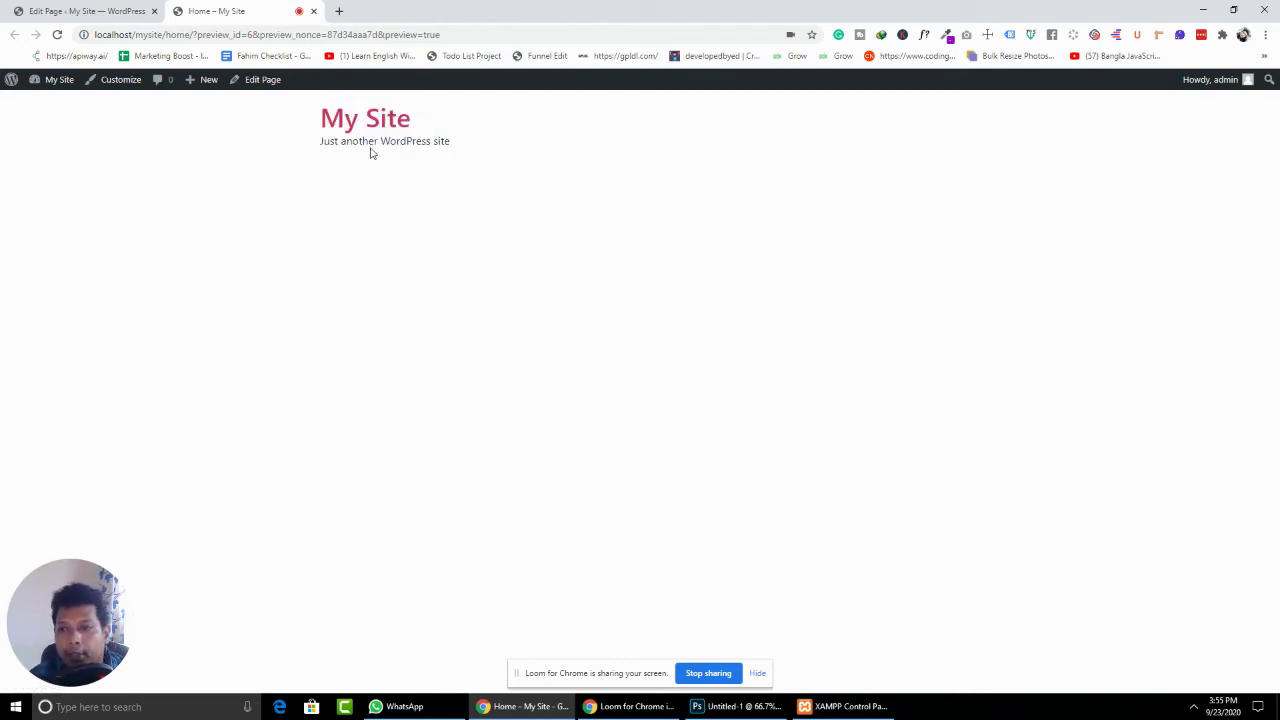
pyautogui.click(80, 11)
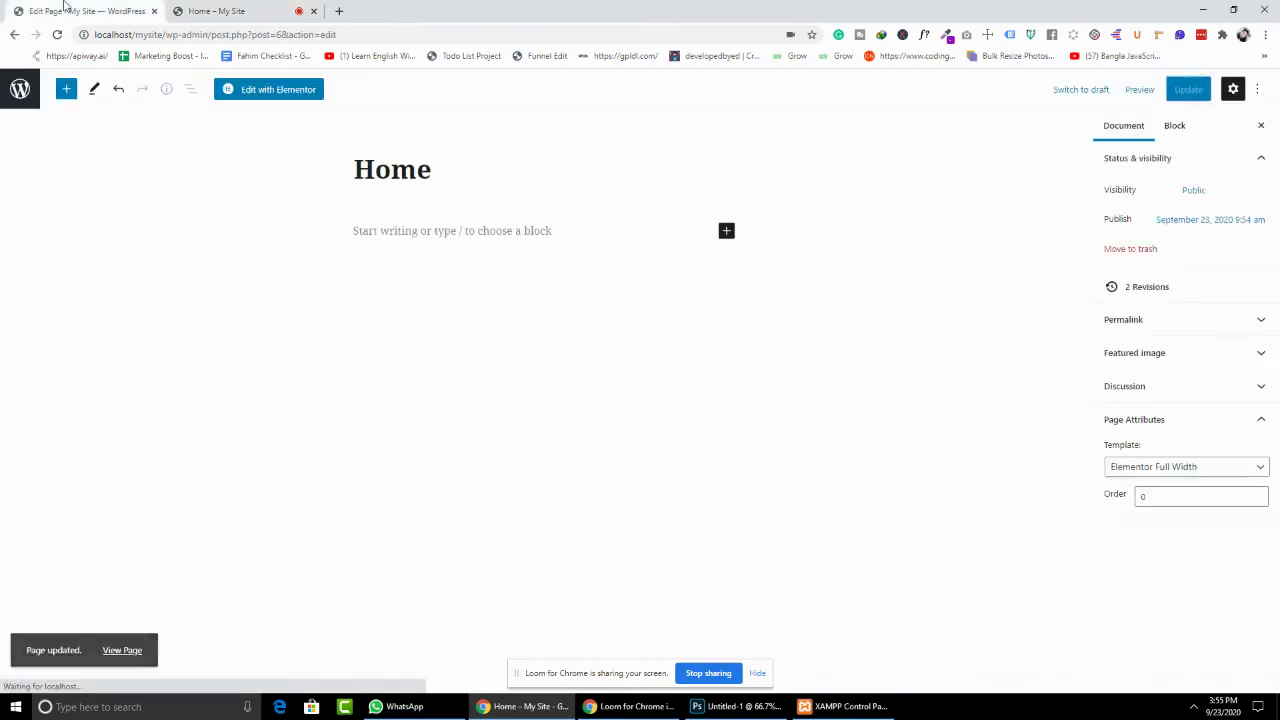
# - Return to the Pages list, reopen the Home page for editing, and launch it in the Elementor editor
pyautogui.click(1236, 421)
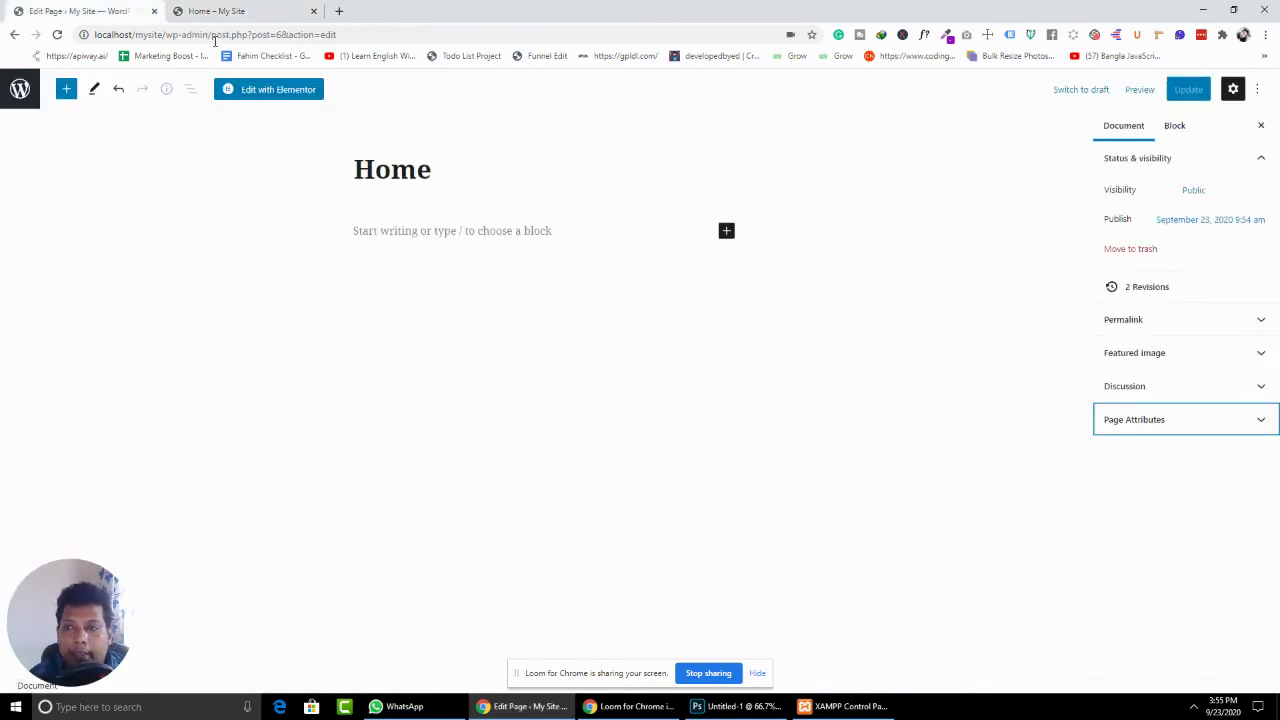
pyautogui.click(20, 88)
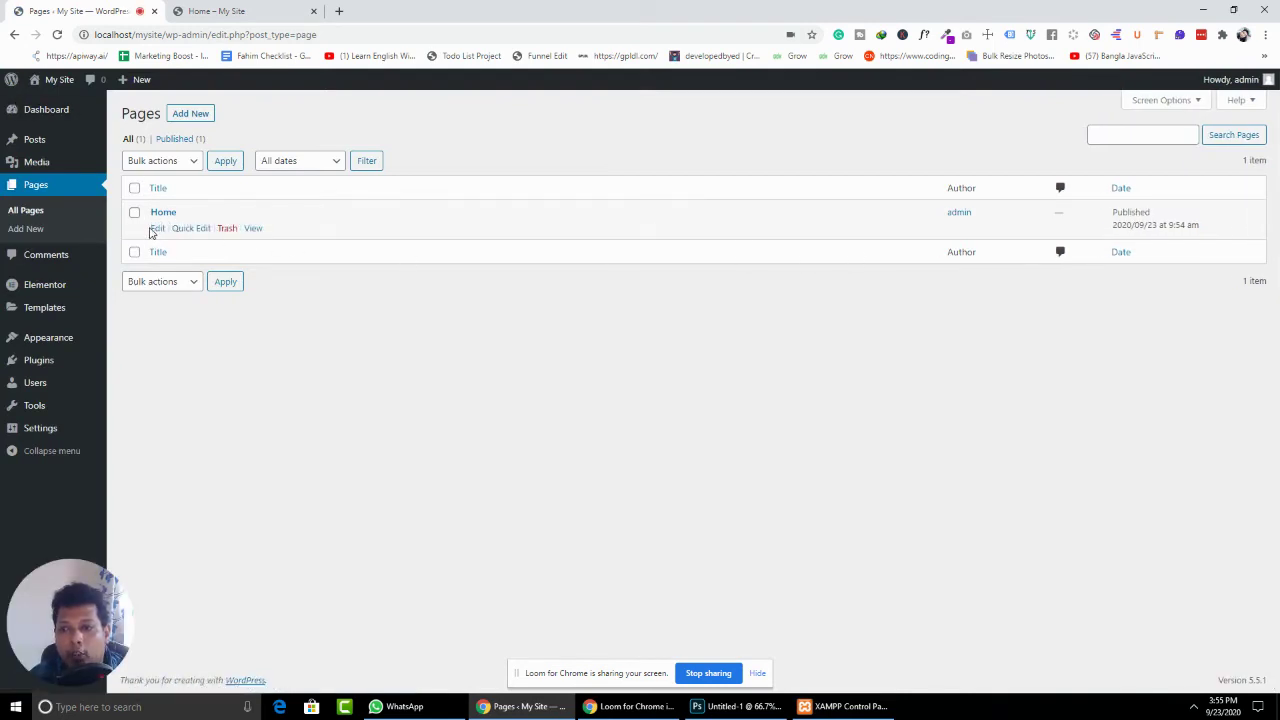
pyautogui.click(153, 230)
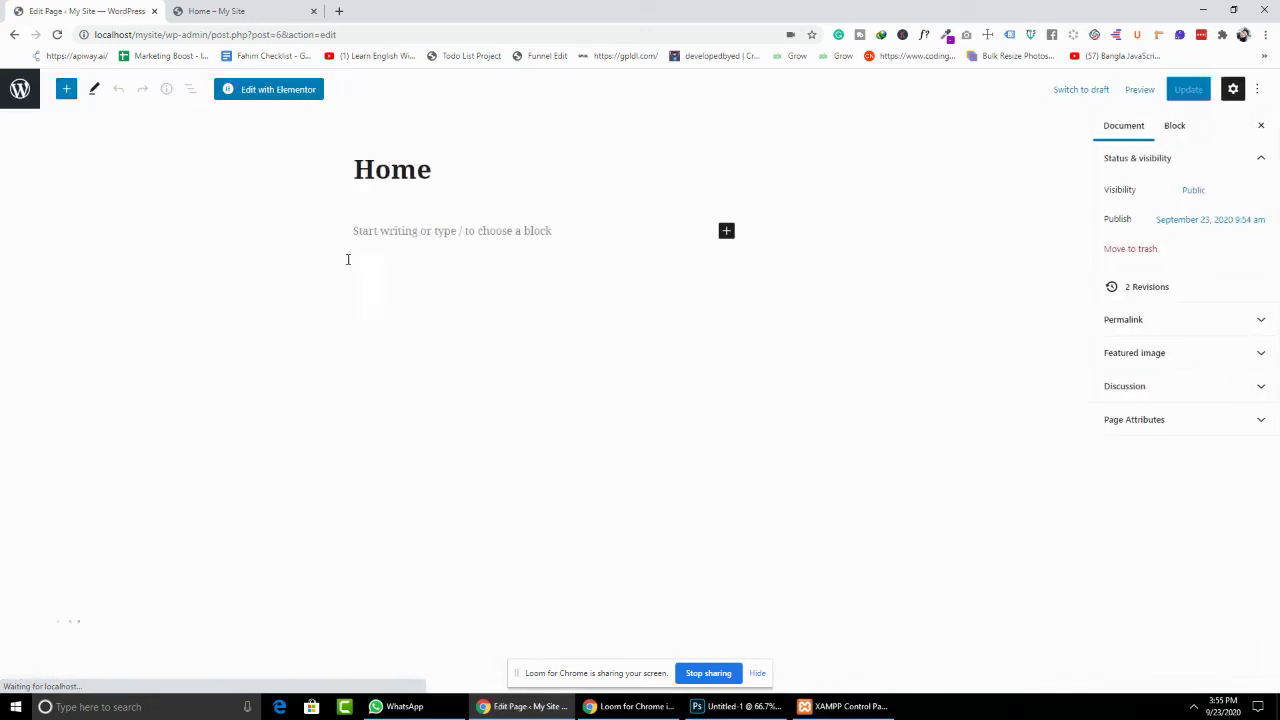
pyautogui.click(274, 95)
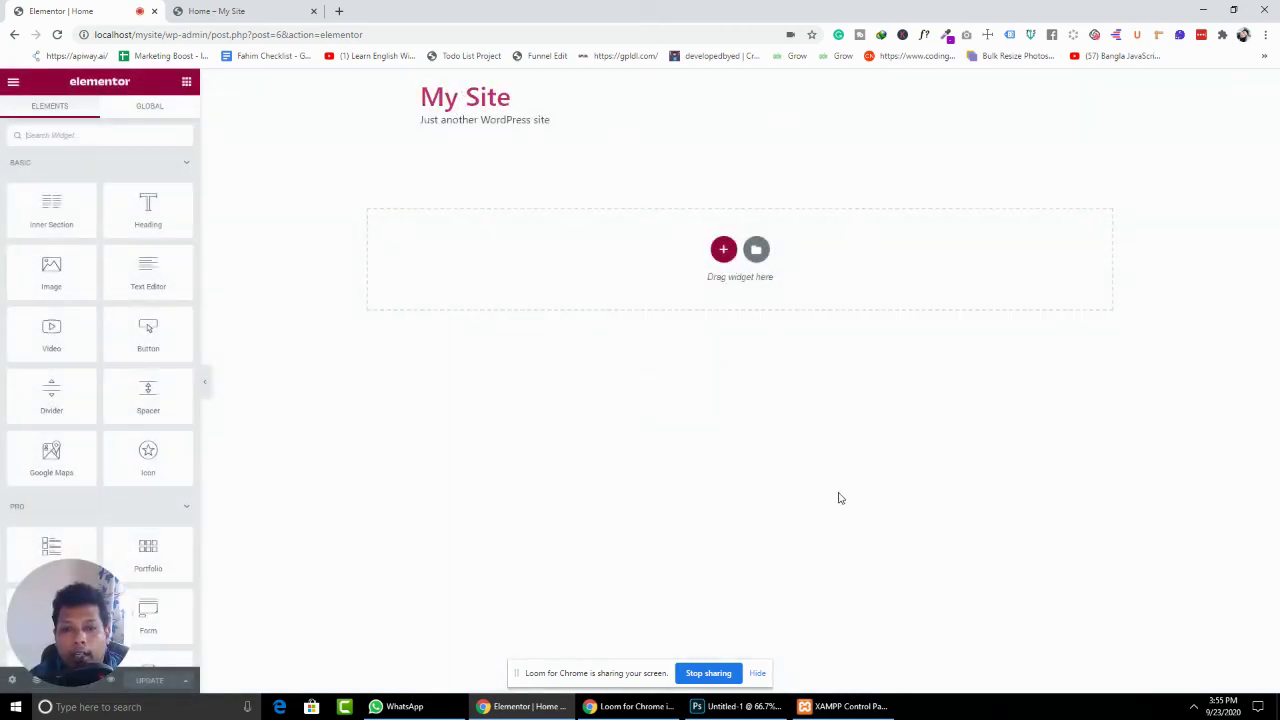
# - Look through the available Elementor widgets and collapse the Basic, Pro and General categories
pyautogui.scroll(-2, 171, 523)
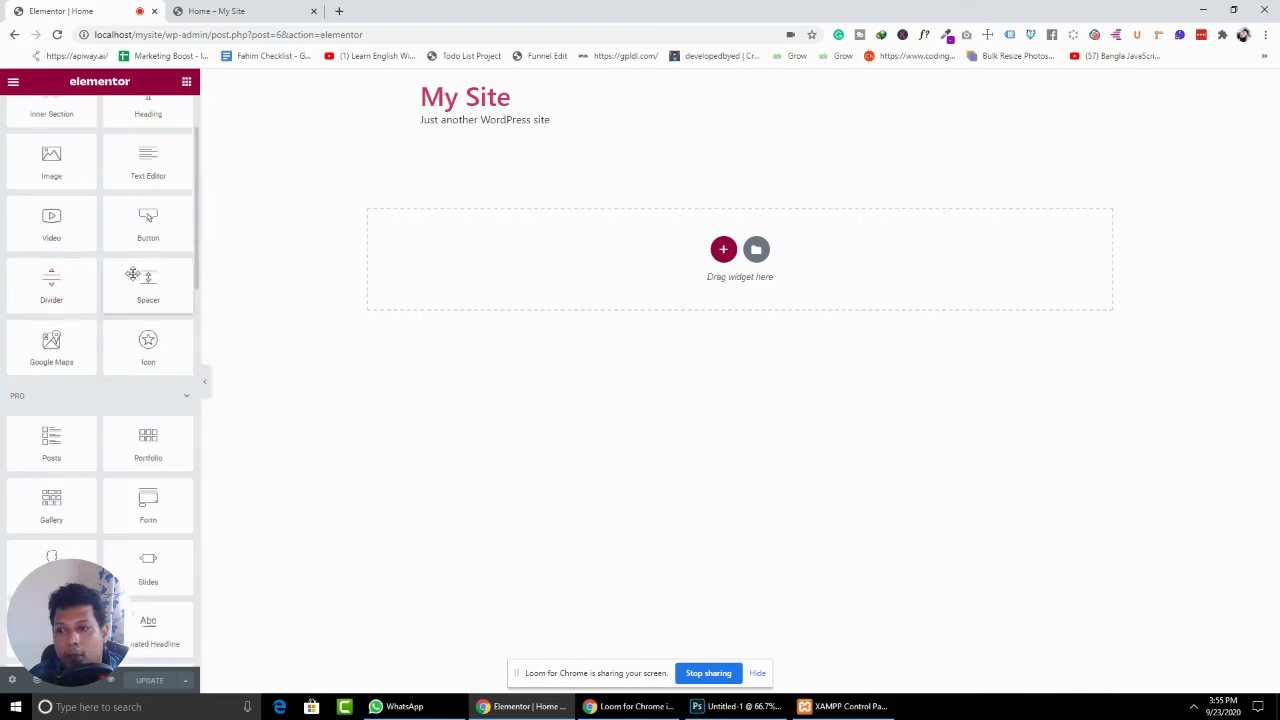
pyautogui.scroll(2, 174, 350)
pyautogui.click(177, 164)
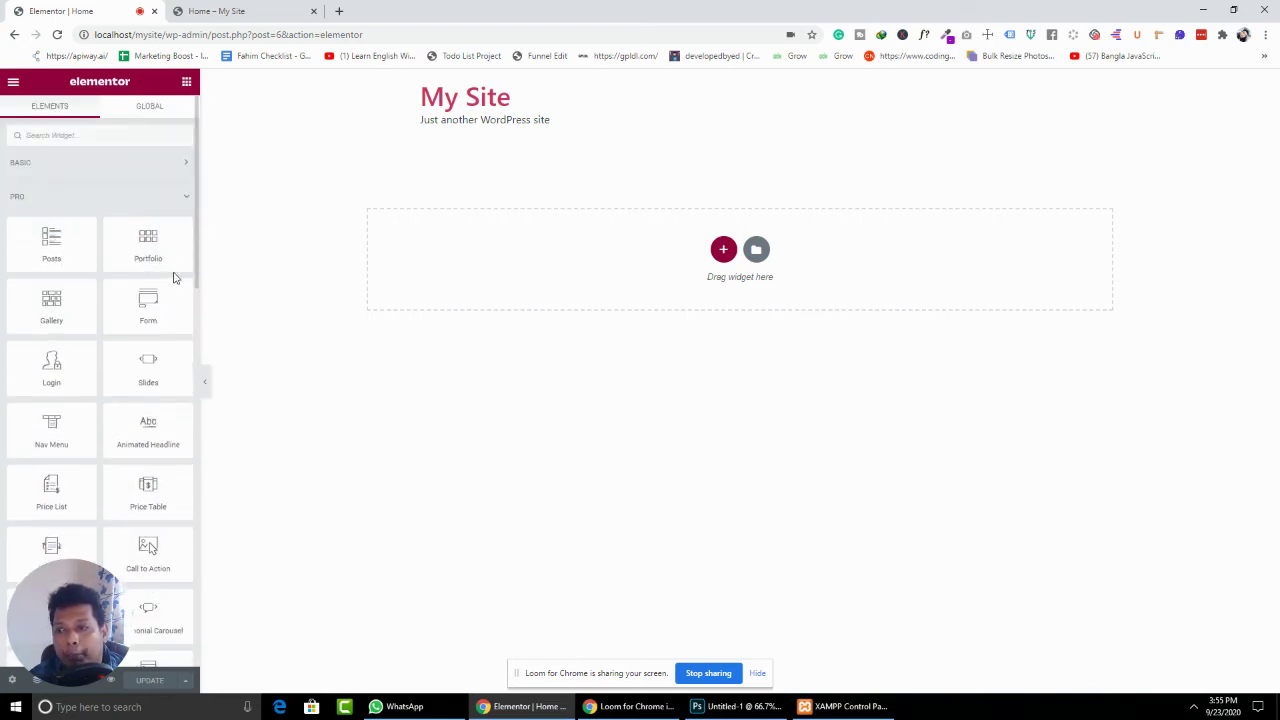
pyautogui.click(185, 200)
pyautogui.click(185, 234)
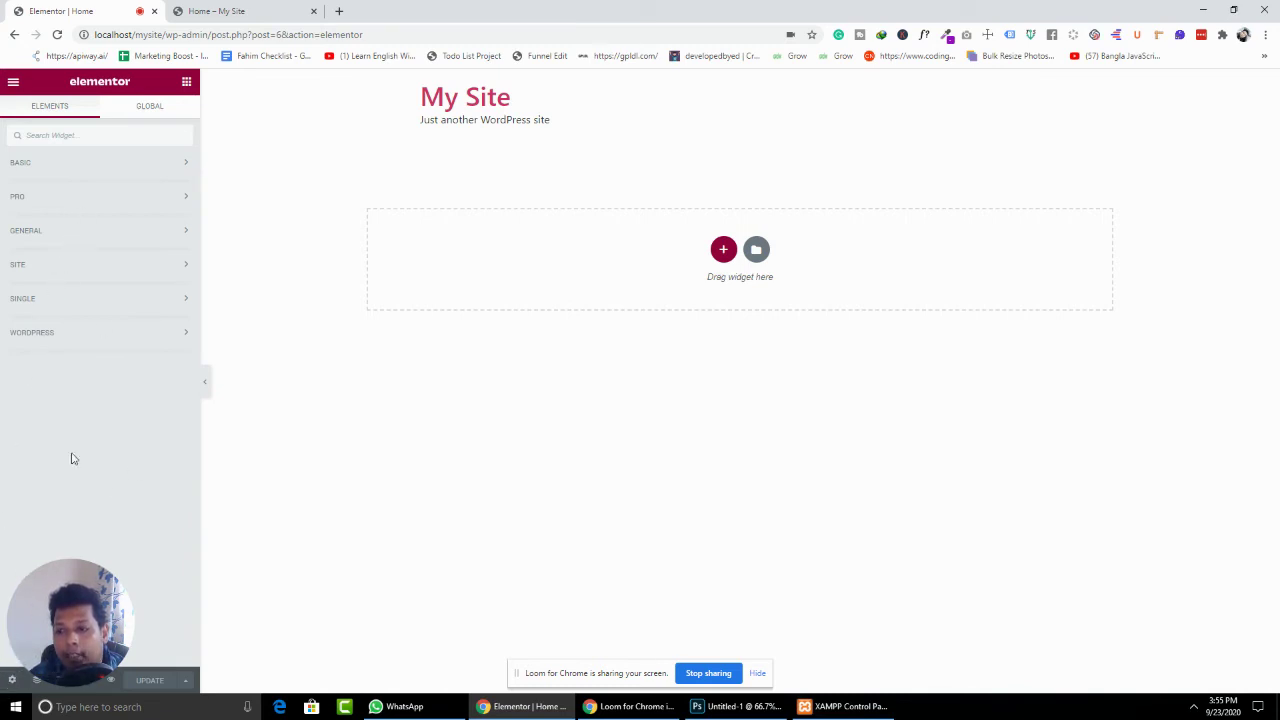
# - Open Elementor's Site Settings and review the Global Colors and Global Fonts sections
pyautogui.click(12, 85)
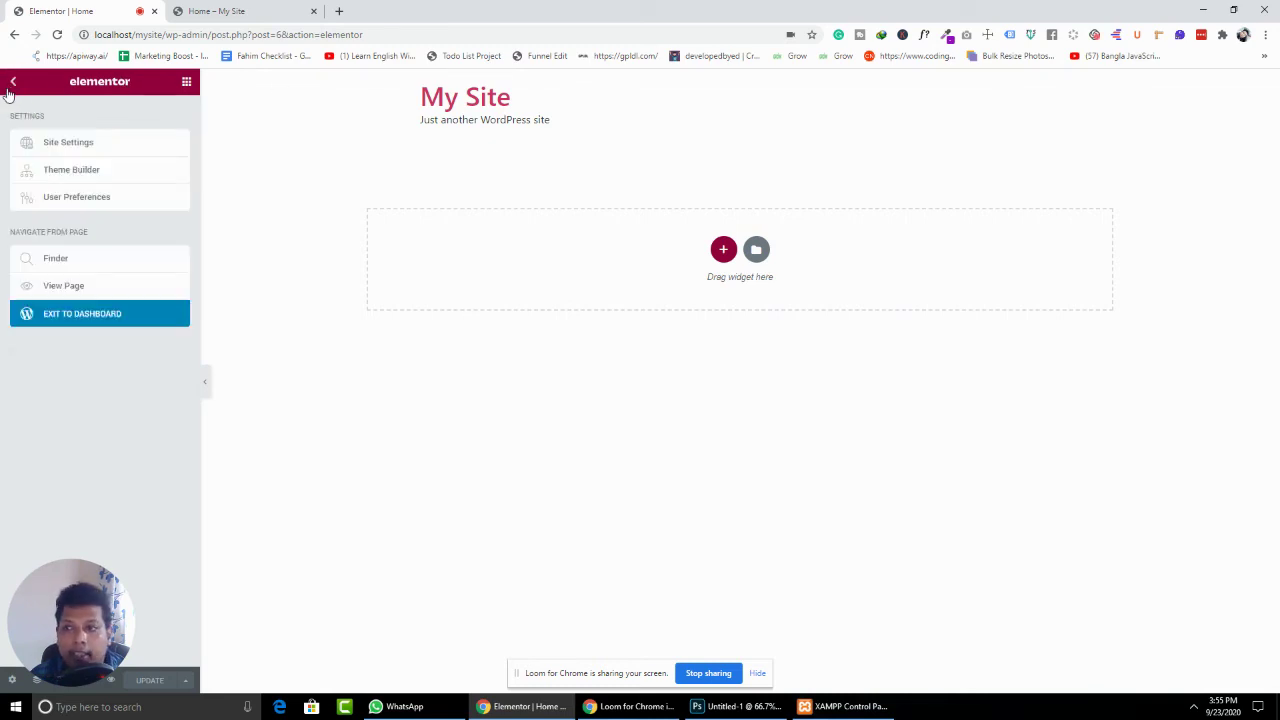
pyautogui.click(72, 150)
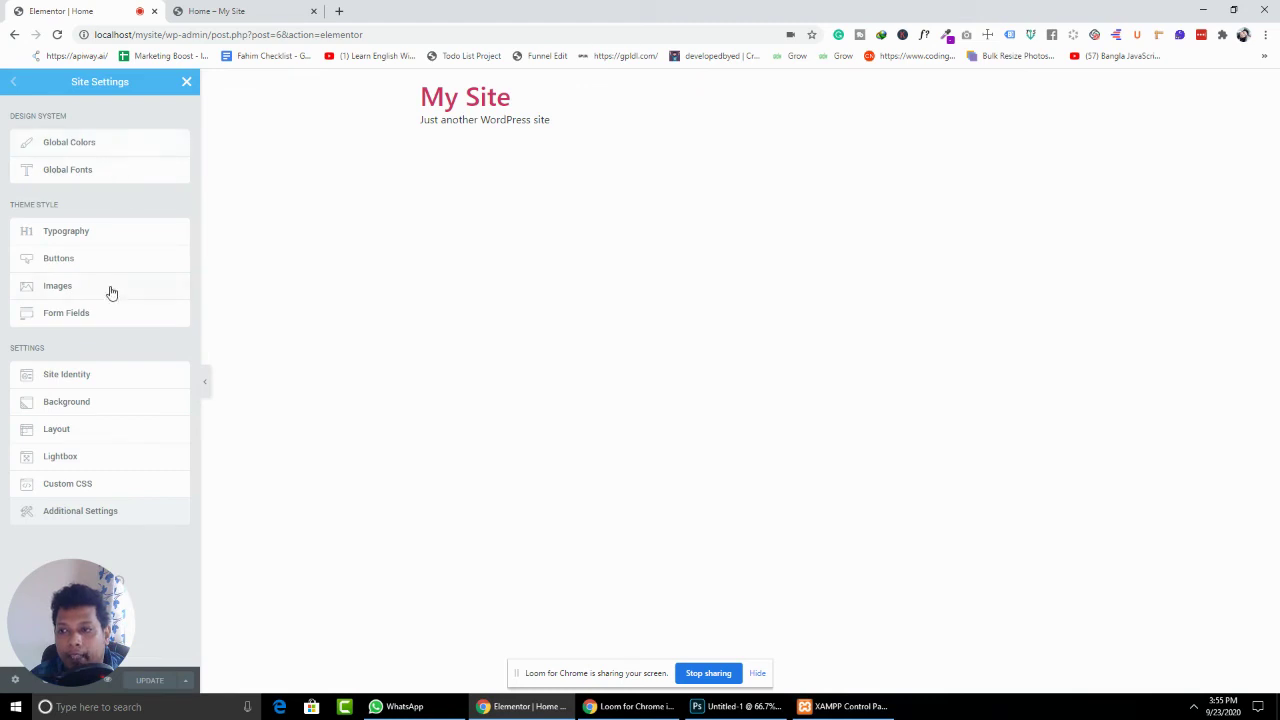
pyautogui.click(70, 143)
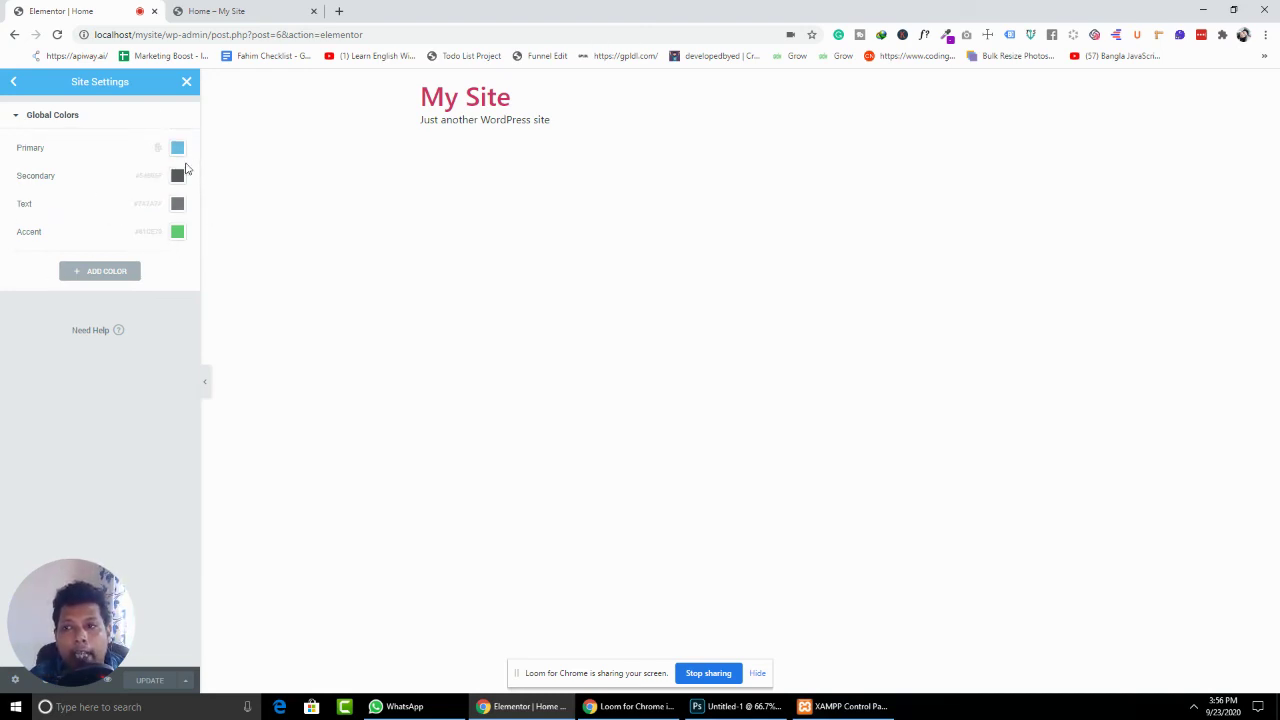
pyautogui.click(18, 90)
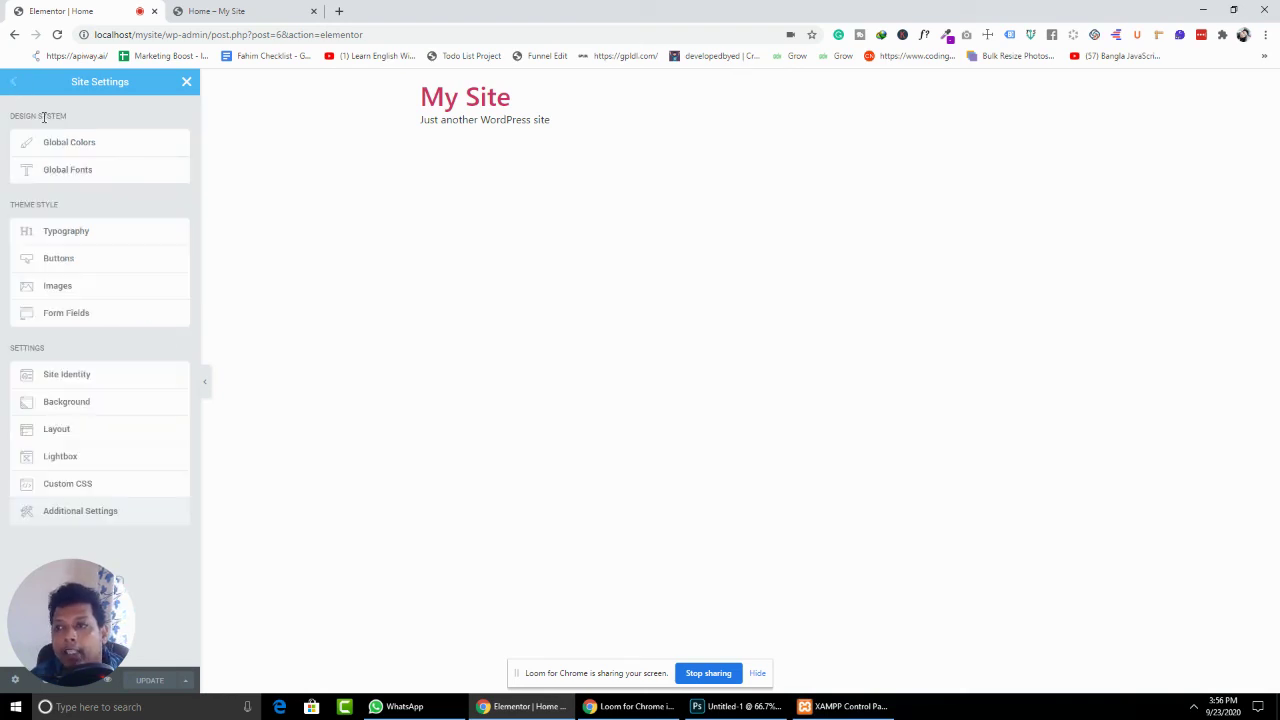
pyautogui.click(86, 172)
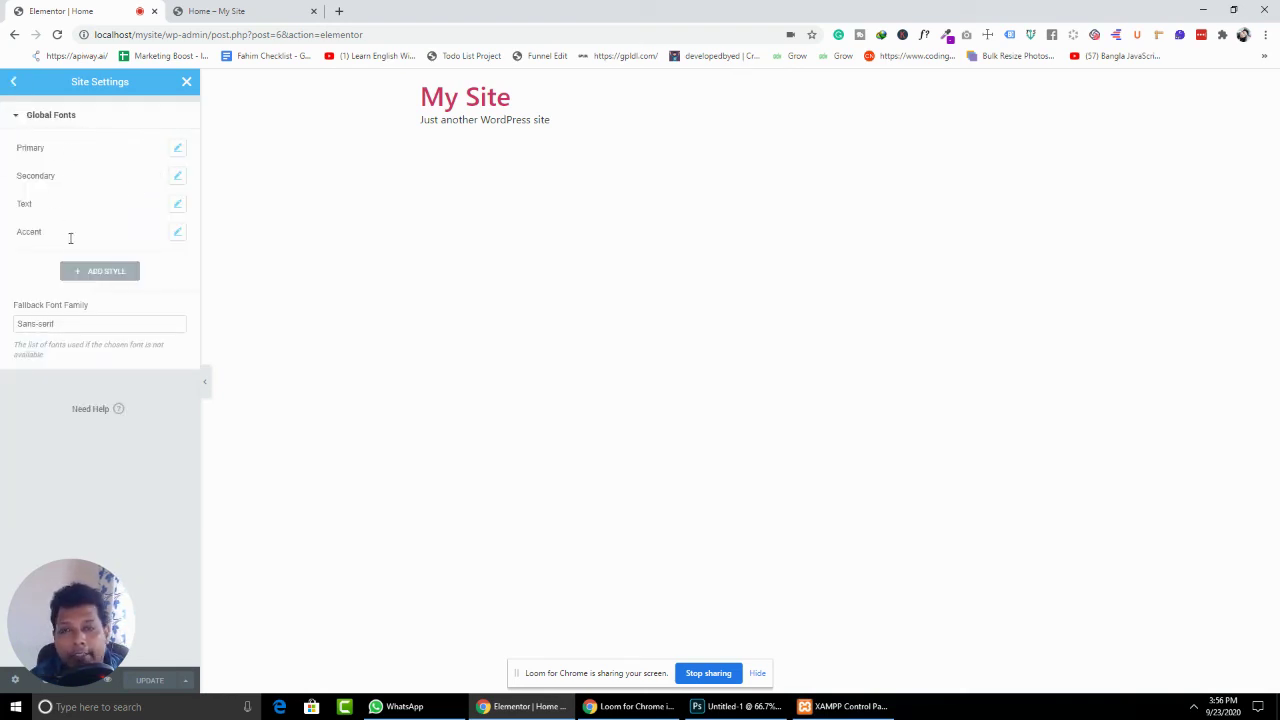
pyautogui.click(13, 84)
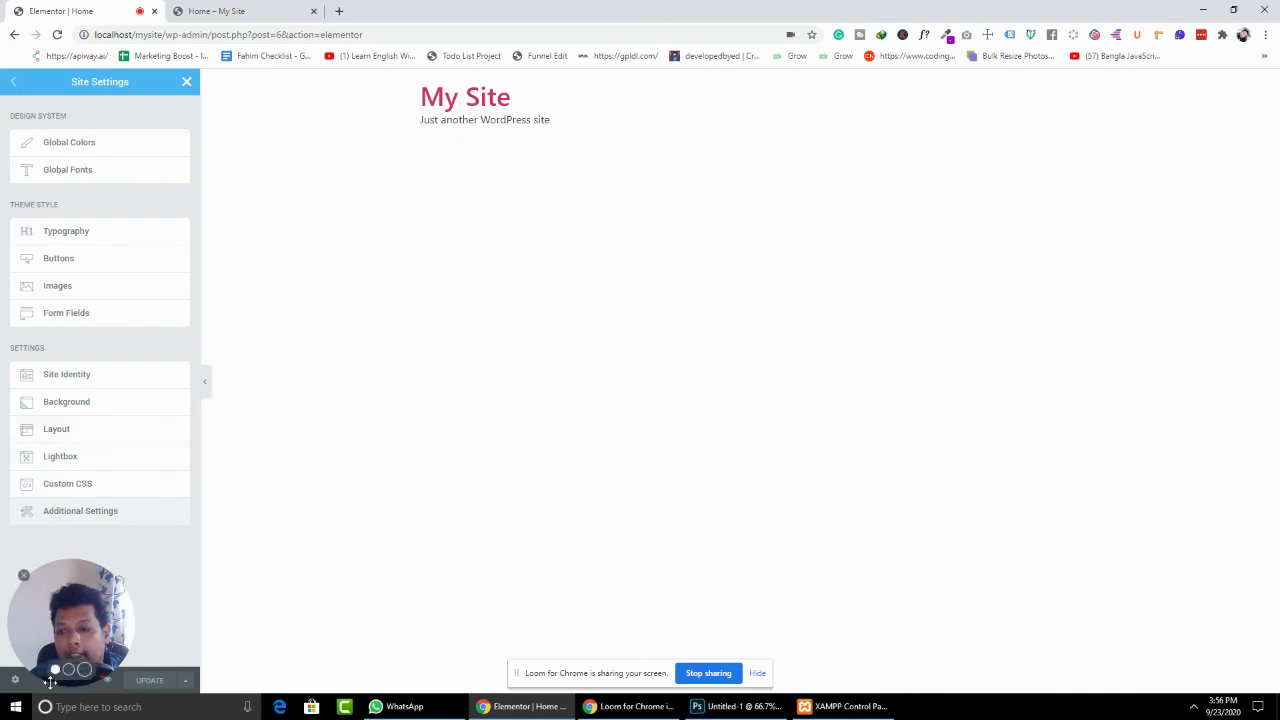
# - Go back to the Home page's WordPress editor and review its template options, keeping Elementor Full Width selected
pyautogui.click(15, 35)
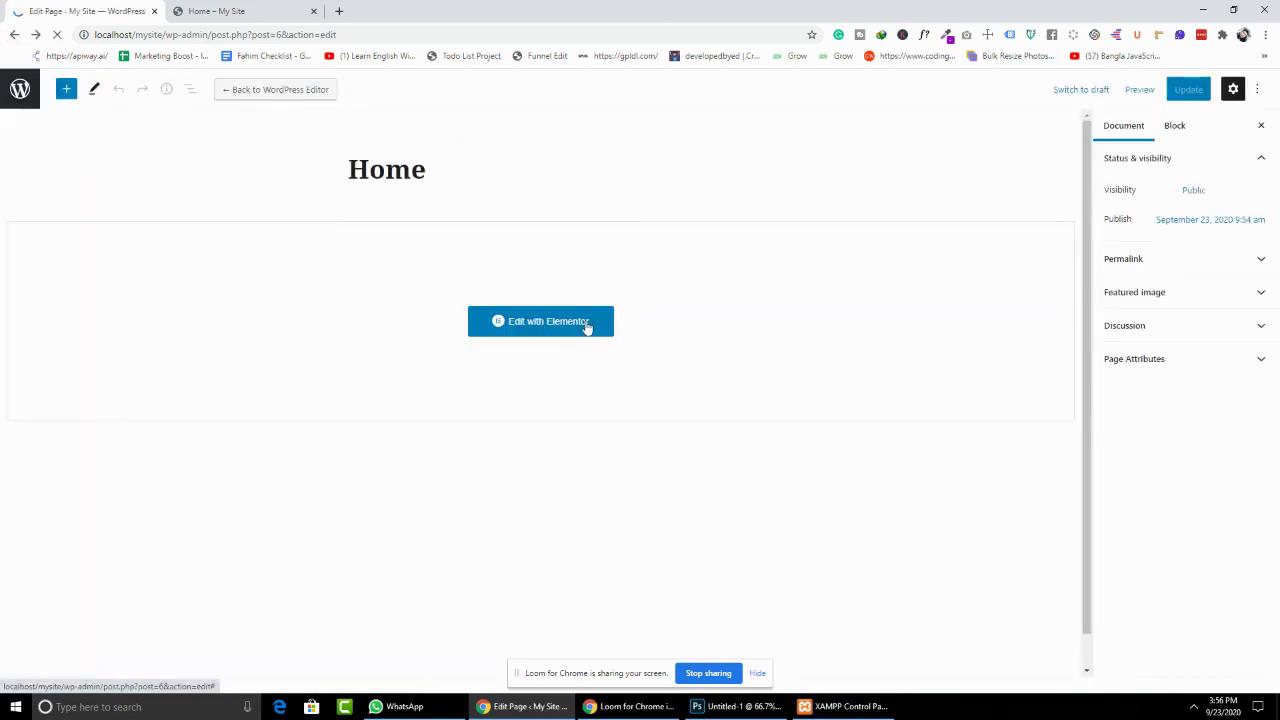
pyautogui.click(1133, 392)
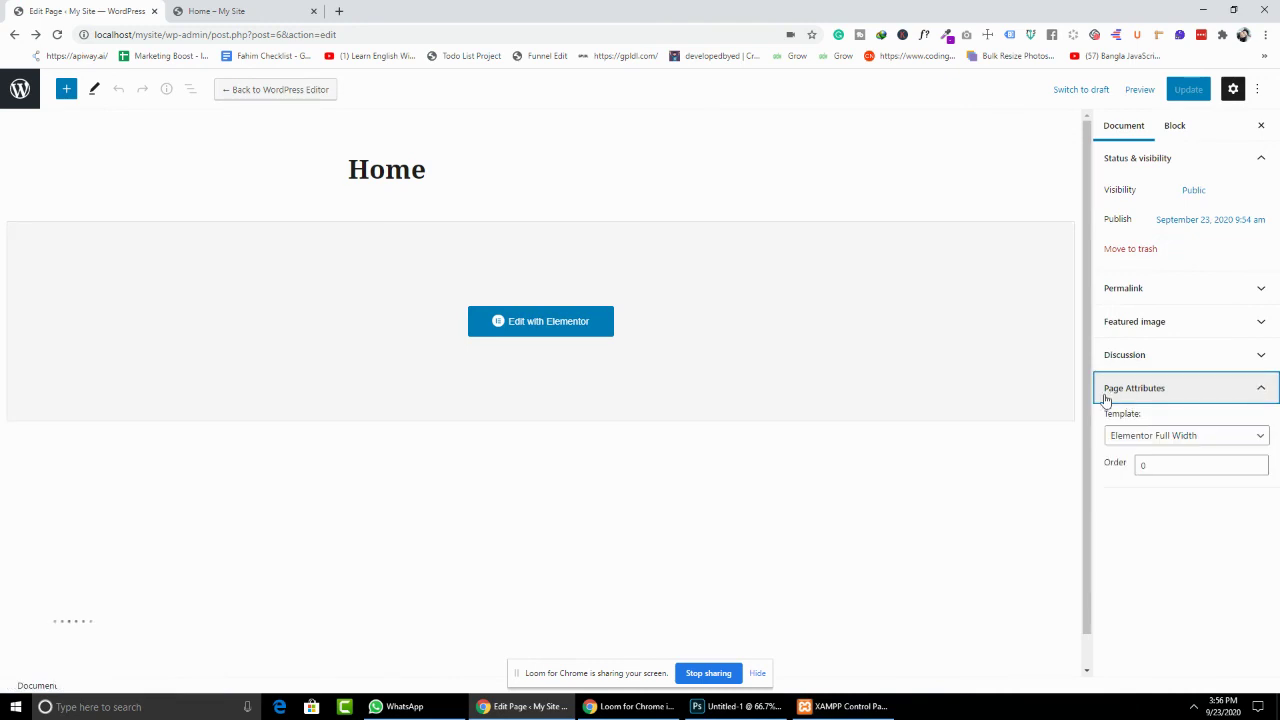
pyautogui.click(1168, 436)
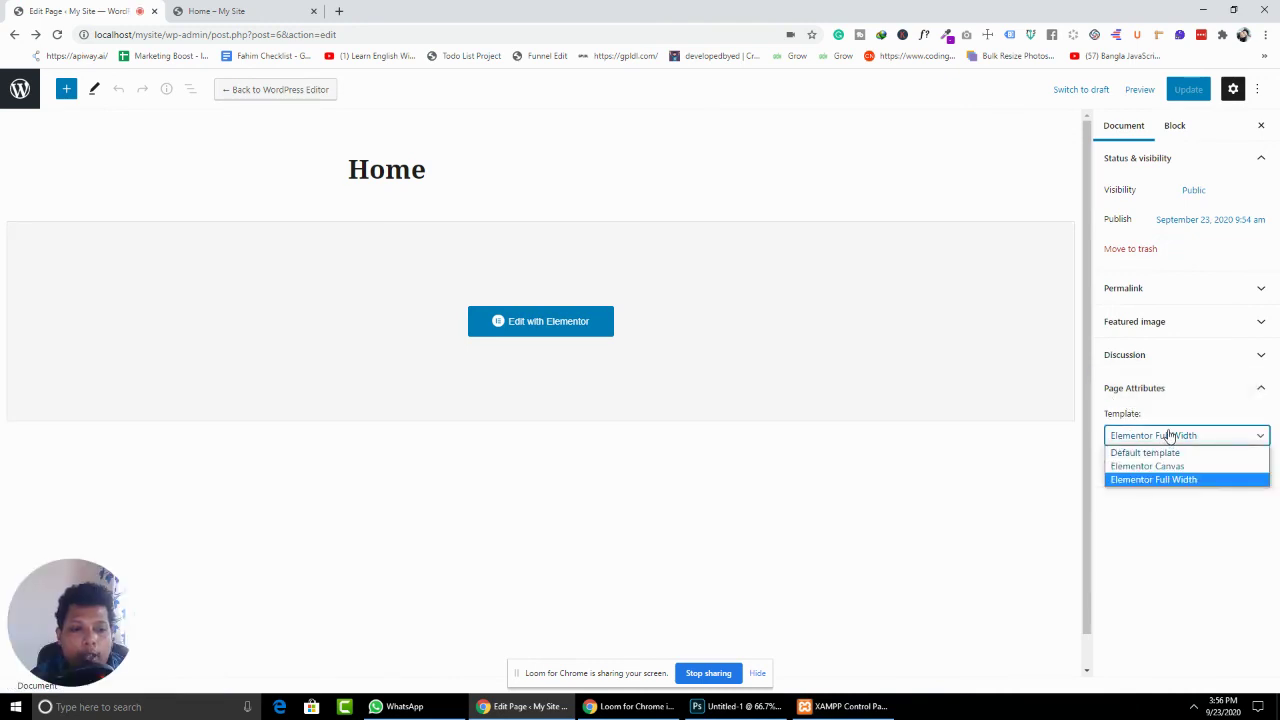
pyautogui.click(1157, 480)
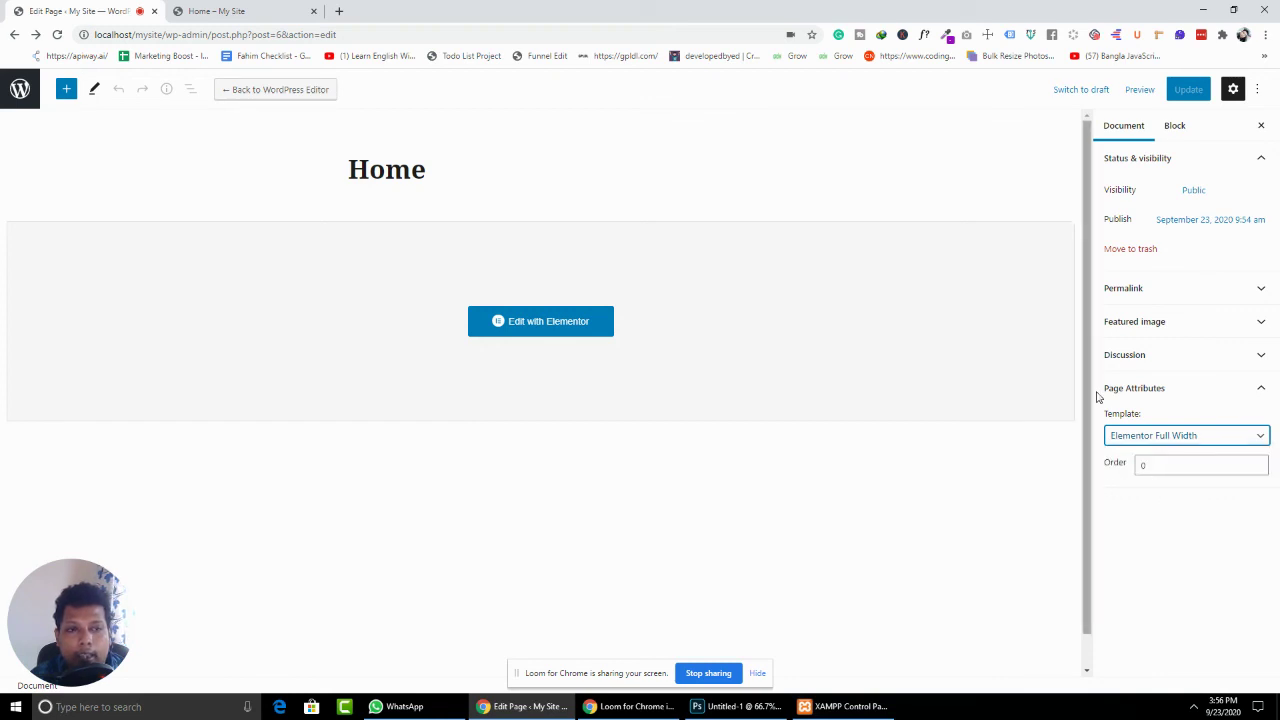
# - Return to the Pages list, view the published Home page in a new tab to check its header, and close that tab
pyautogui.click(20, 89)
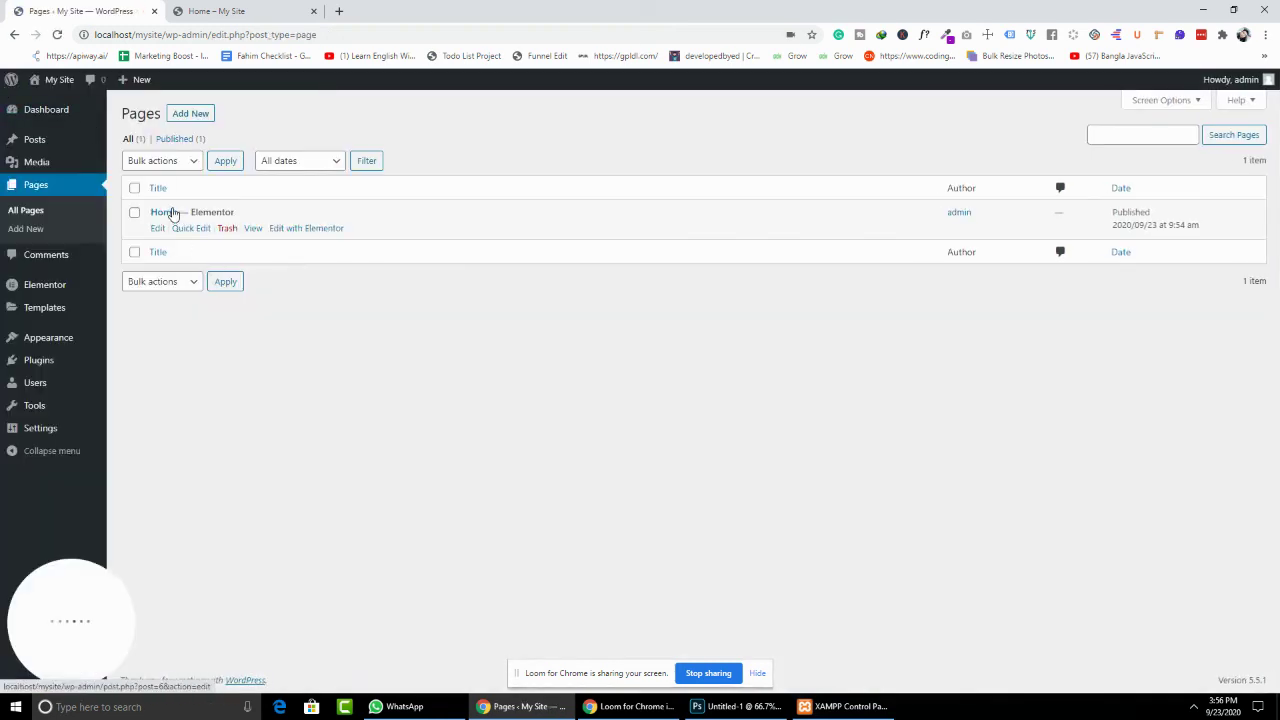
pyautogui.rightClick(253, 228)
pyautogui.click(300, 243)
pyautogui.click(386, 10)
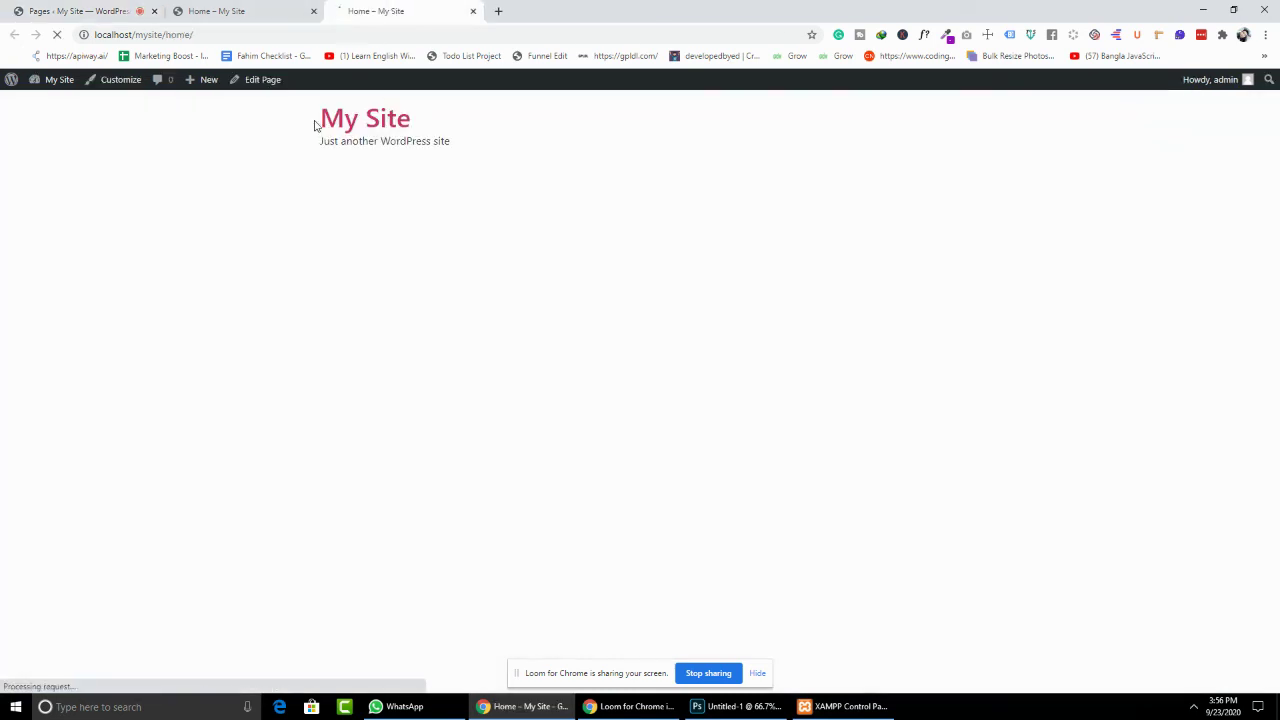
pyautogui.moveTo(318, 120); pyautogui.dragTo(523, 157)
pyautogui.click(473, 11)
pyautogui.click(100, 11)
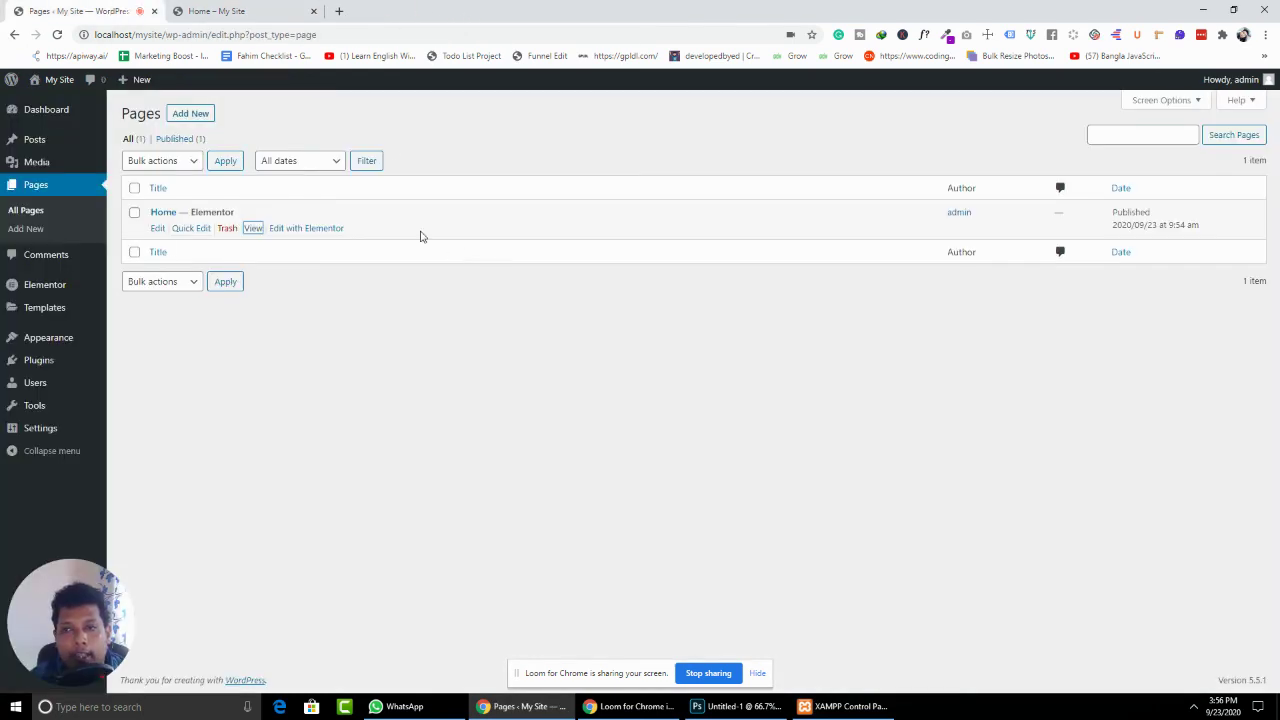
# - Compare the Home page preview with its entry in the Pages list, and close the preview tab
pyautogui.click(275, 10)
pyautogui.click(89, 10)
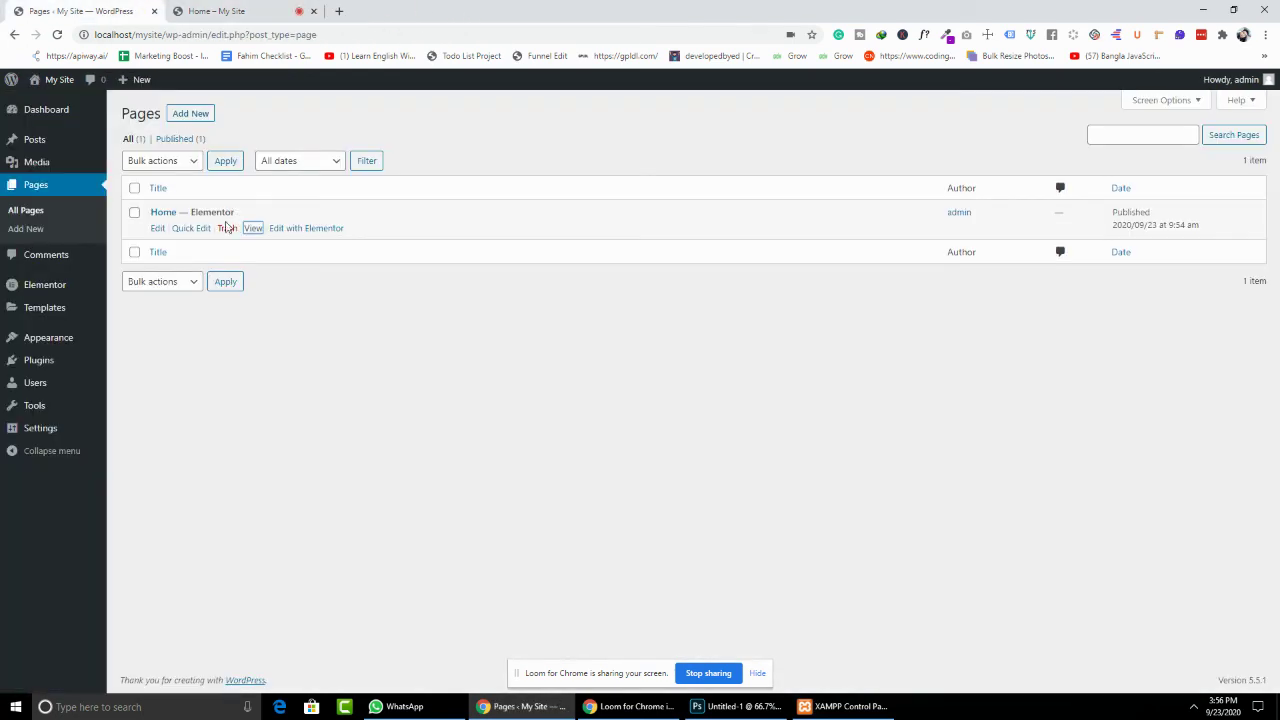
pyautogui.click(232, 8)
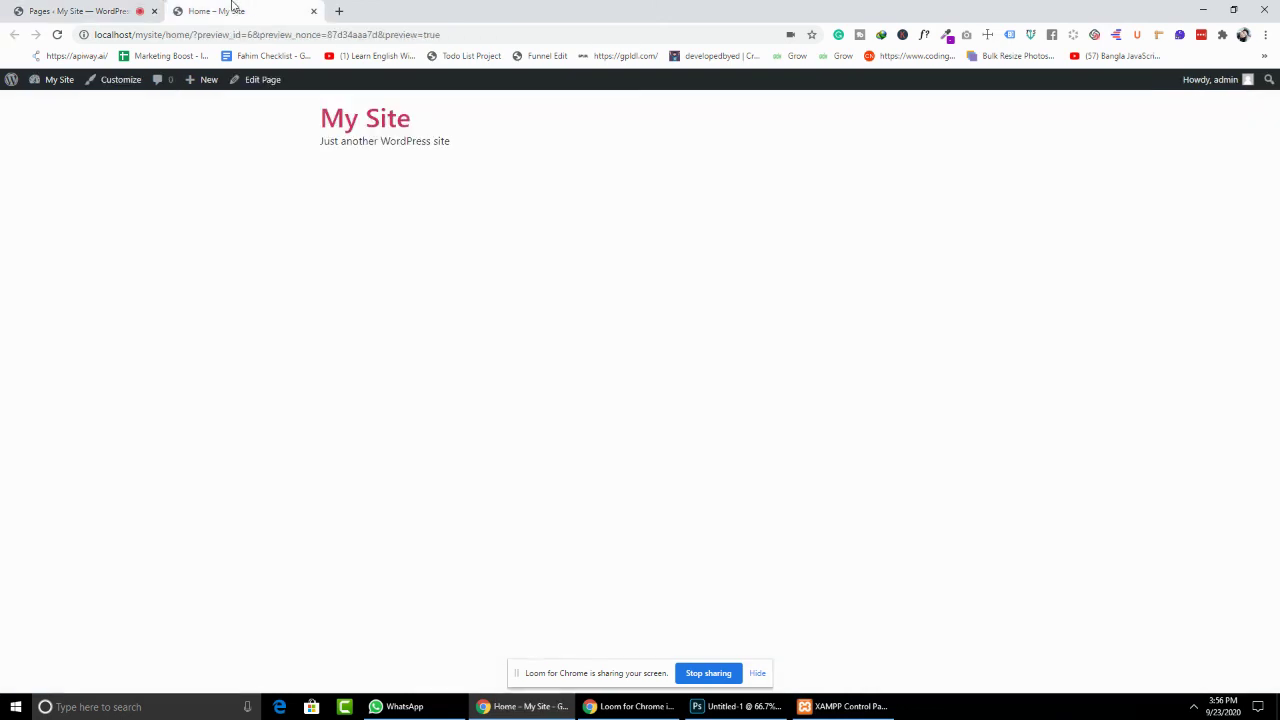
pyautogui.click(95, 11)
pyautogui.click(242, 11)
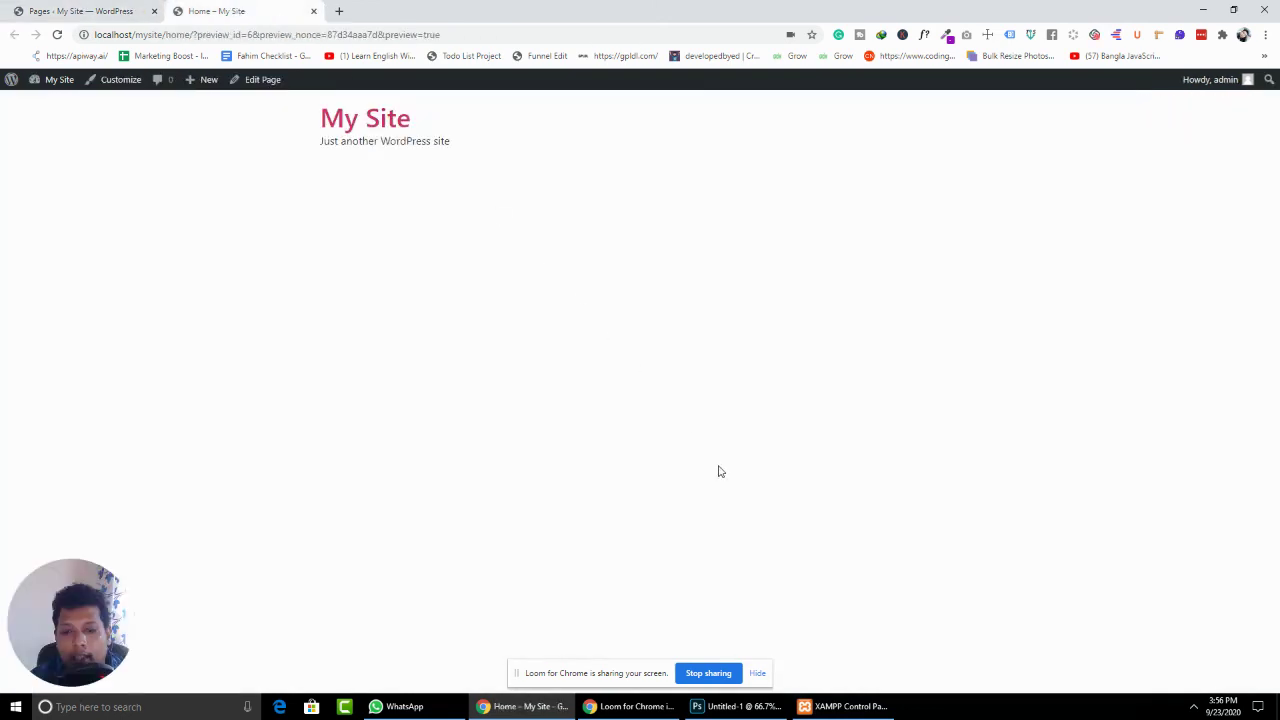
pyautogui.click(94, 9)
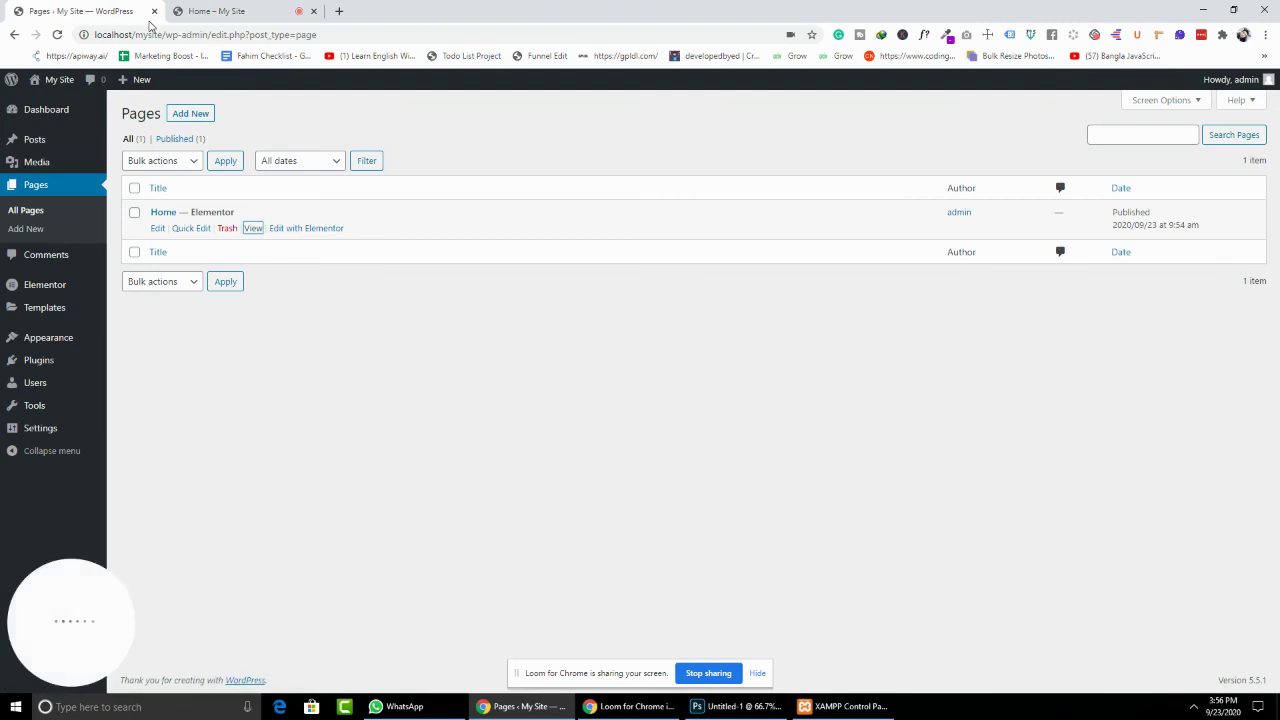
pyautogui.click(216, 11)
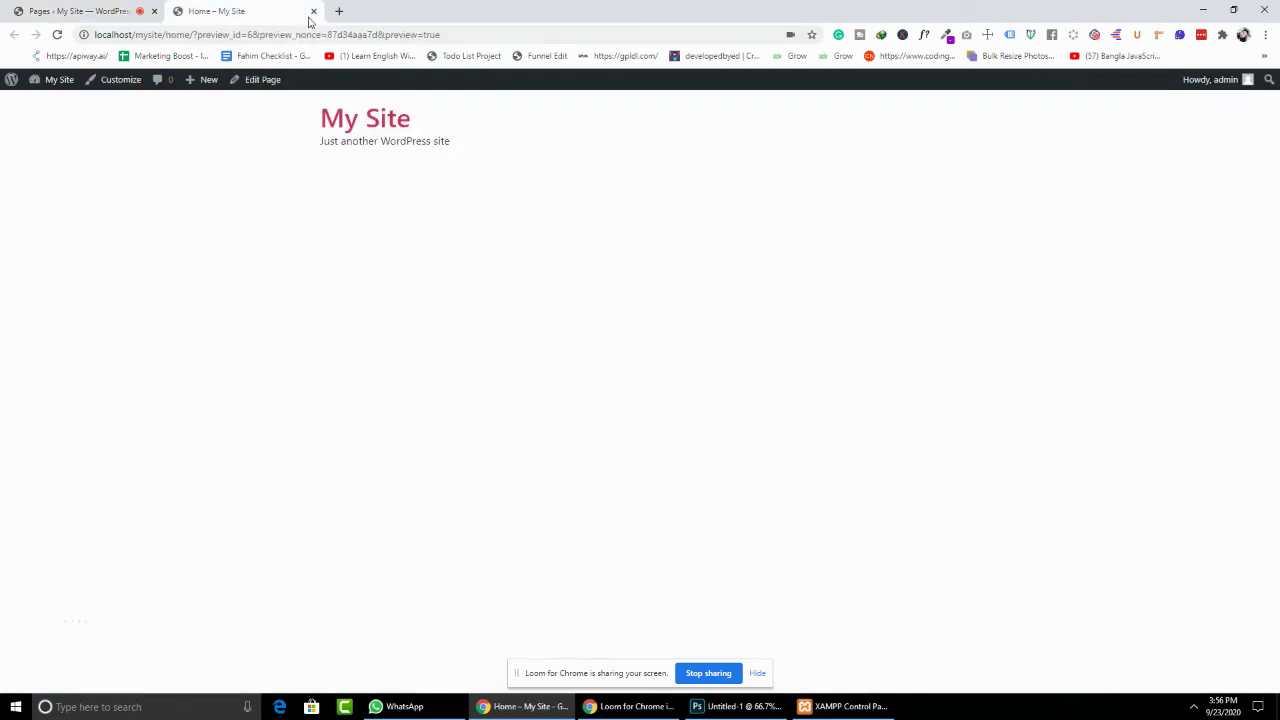
pyautogui.click(313, 12)
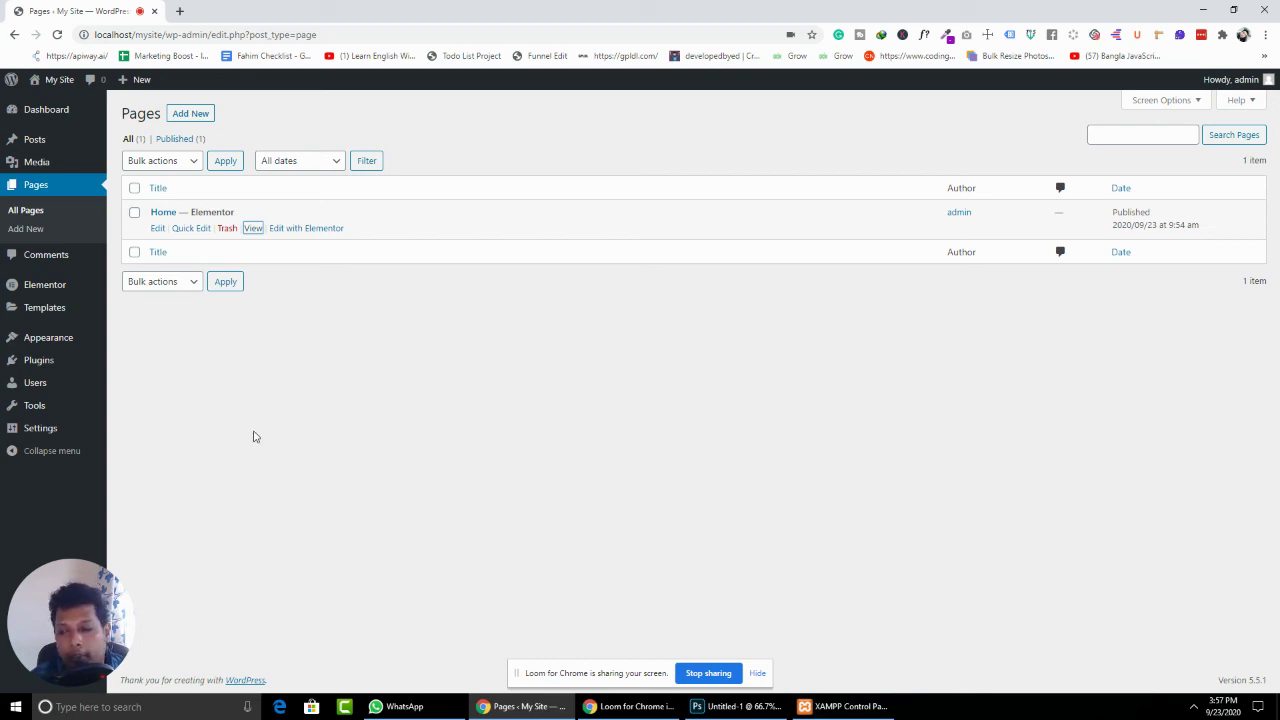
# - Display the available sections of the site's settings
pyautogui.moveTo(103, 428)
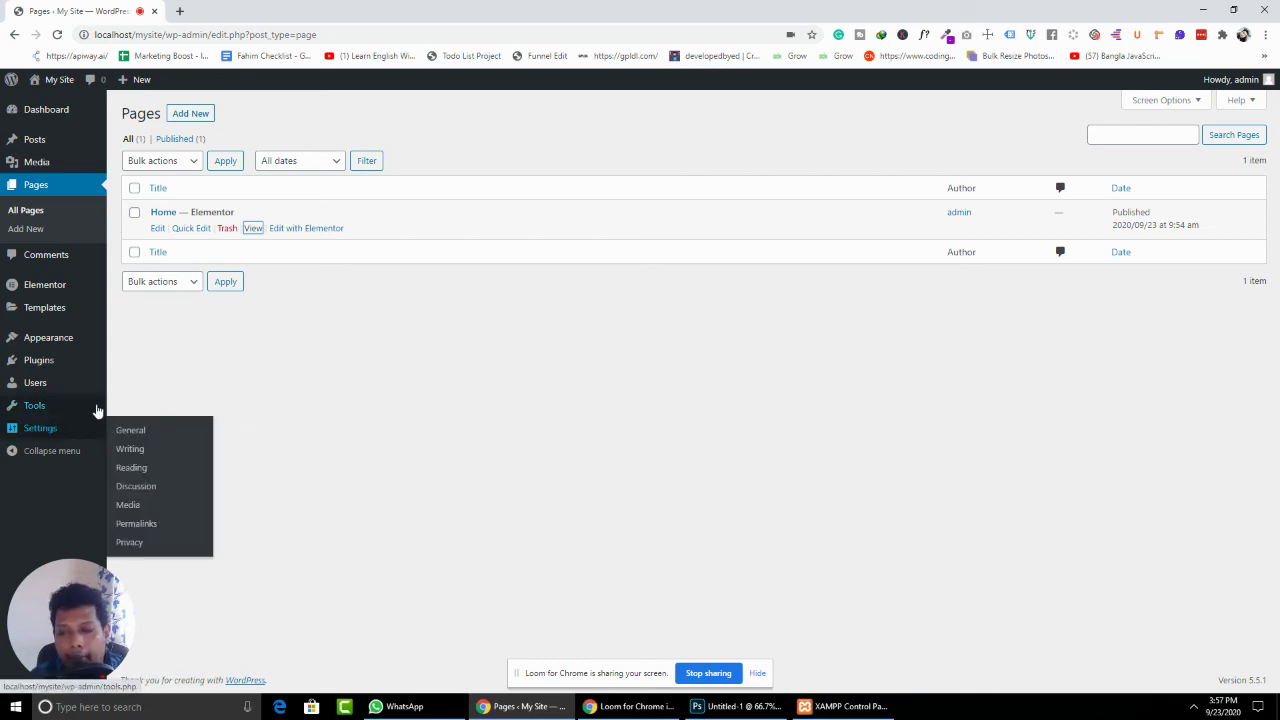